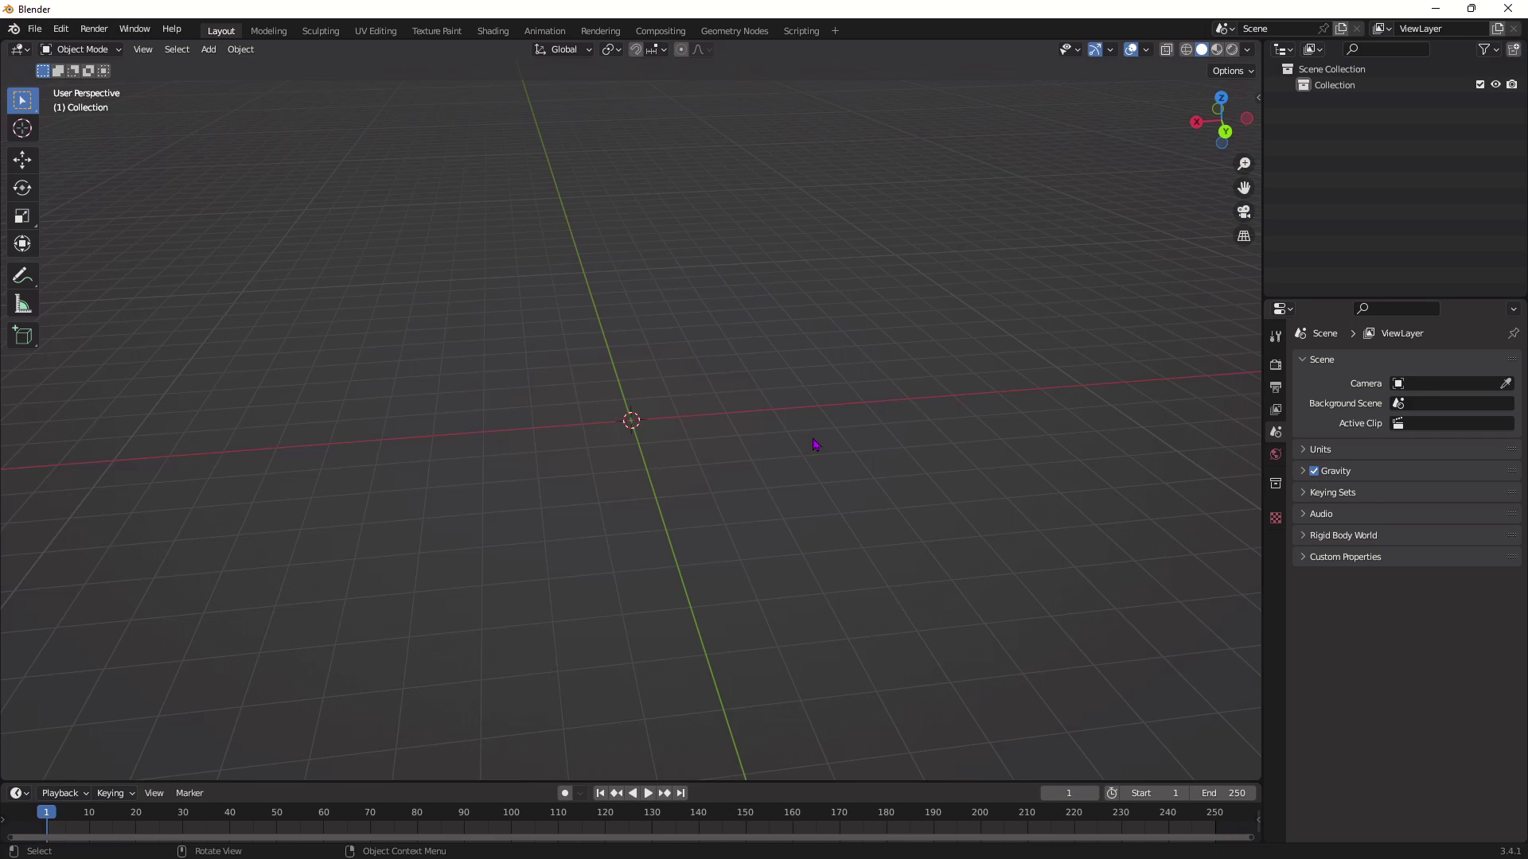
Step: Add a plane mesh and start scaling it up to about 5.15
key(shift+a)
mouse_move(813, 438)
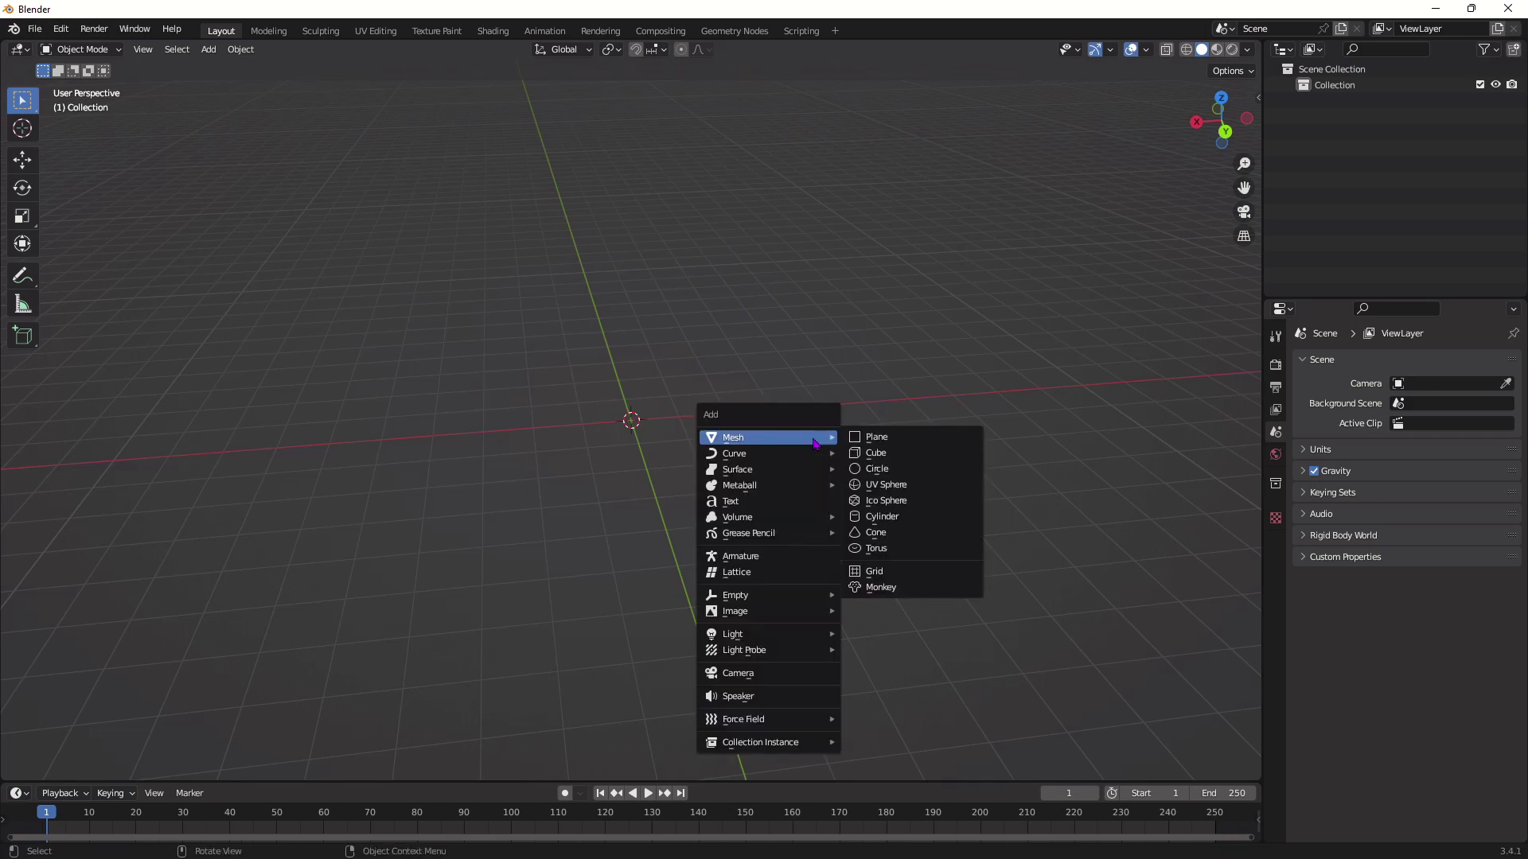
click(872, 436)
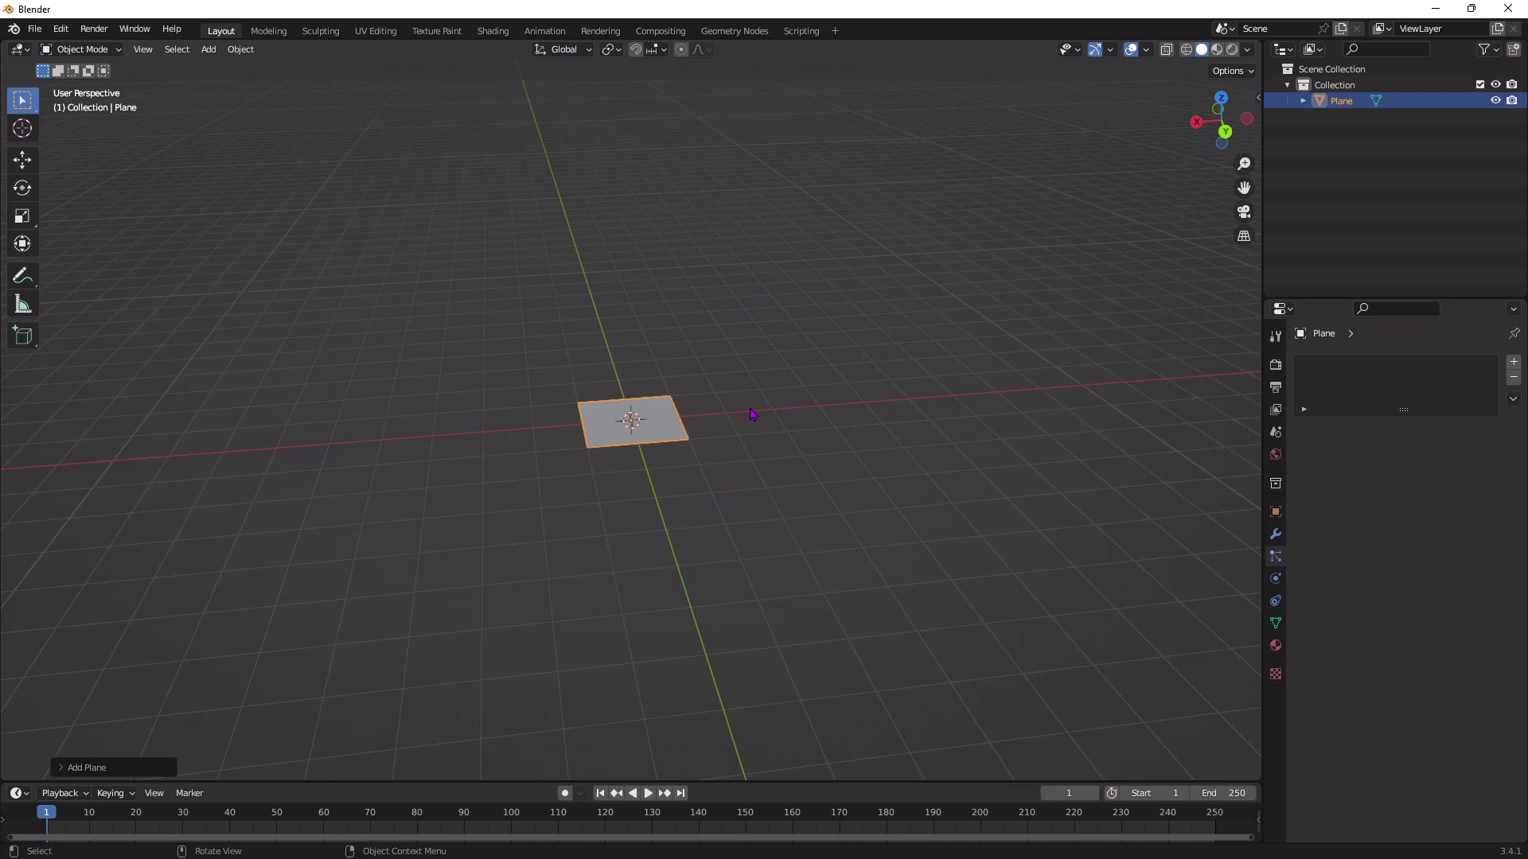
key(s)
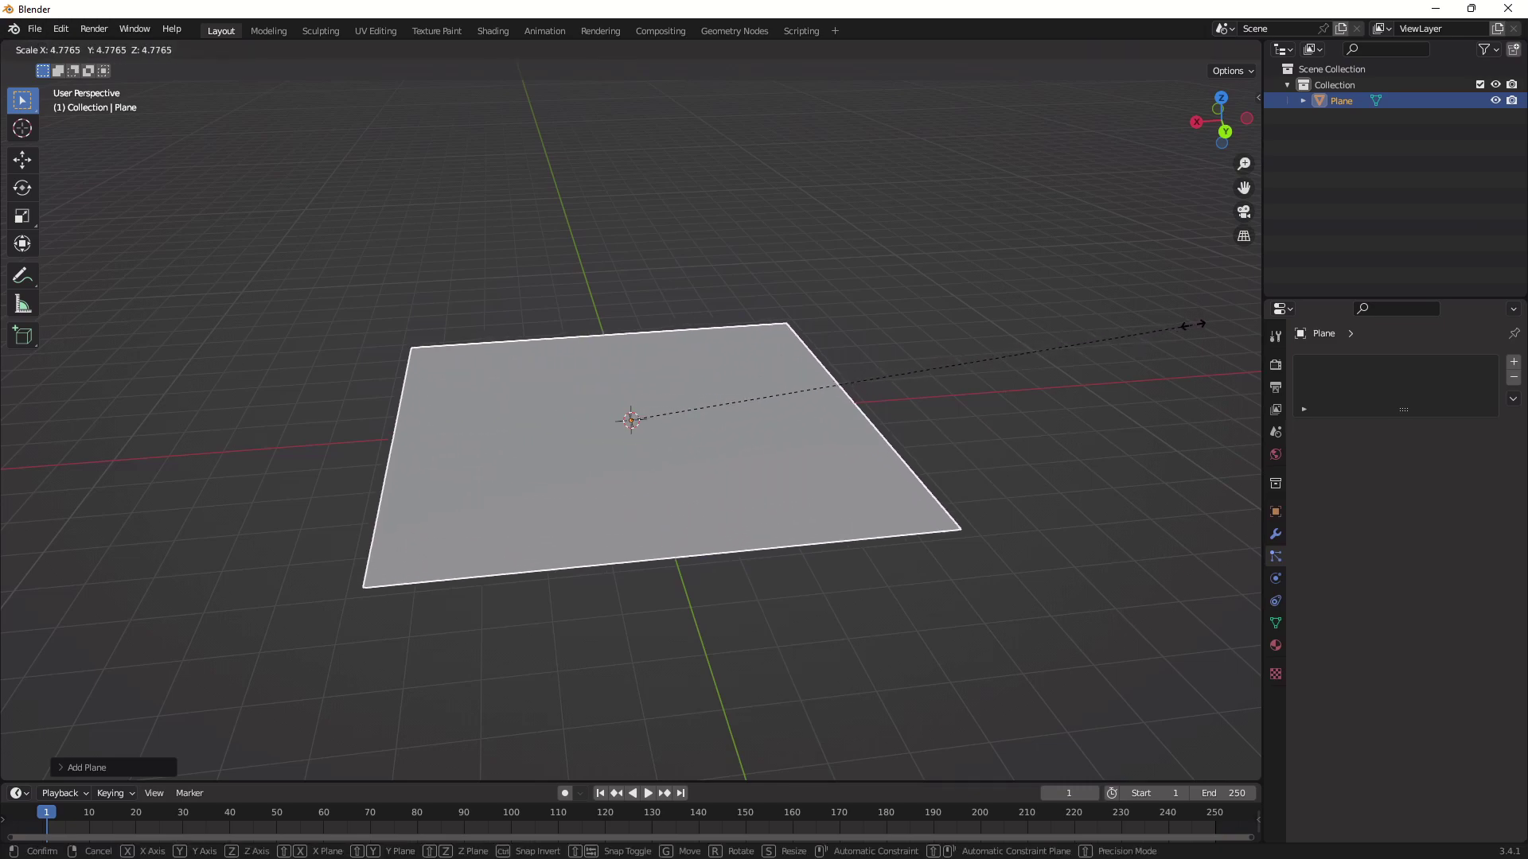
Step: Confirm the plane's scale and give it a Hair particle system
click(1235, 294)
click(991, 357)
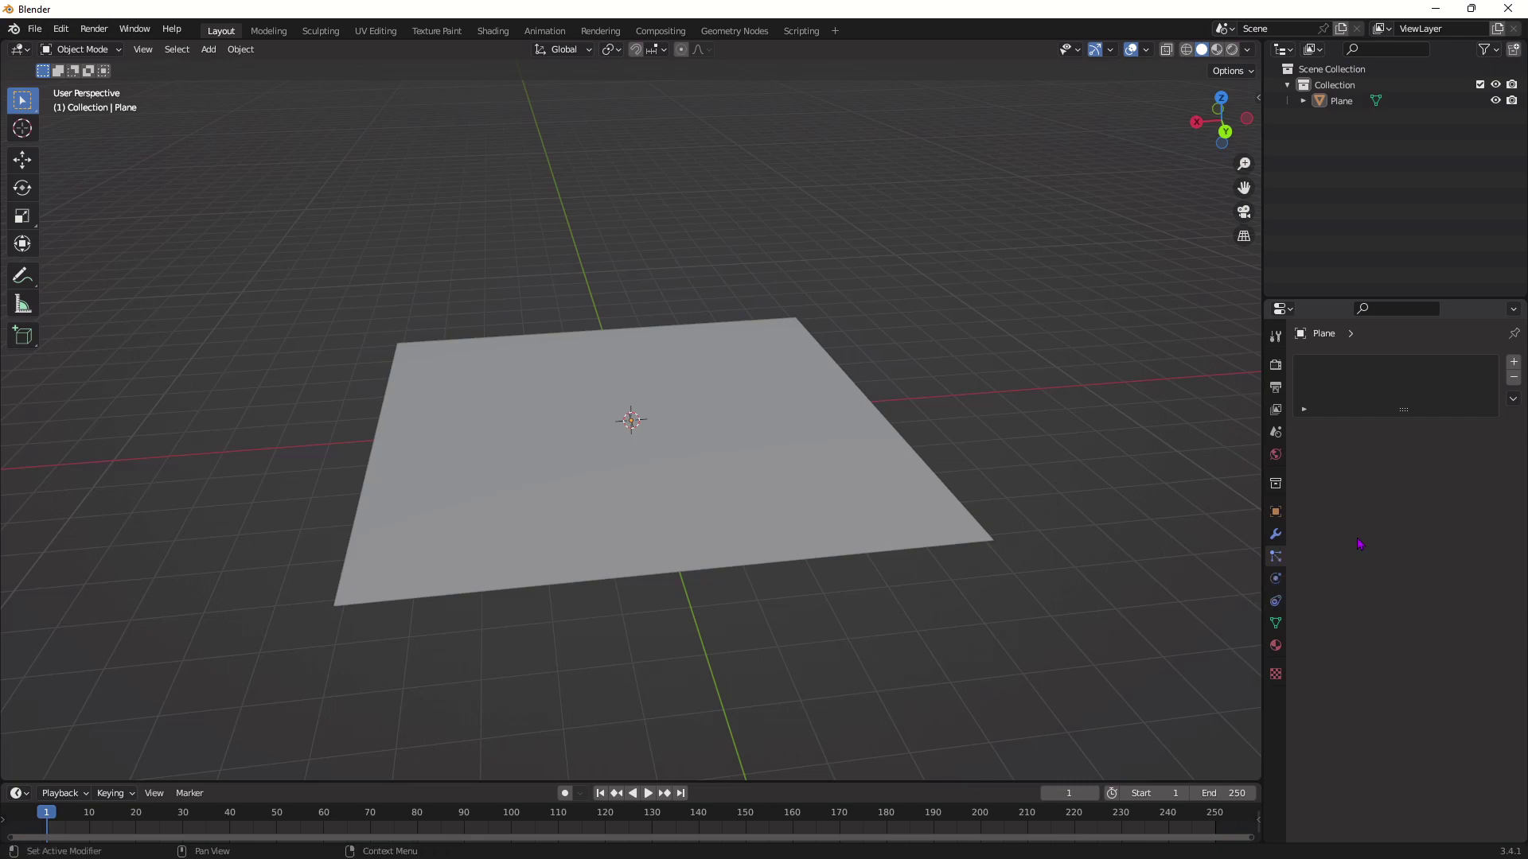
click(1514, 364)
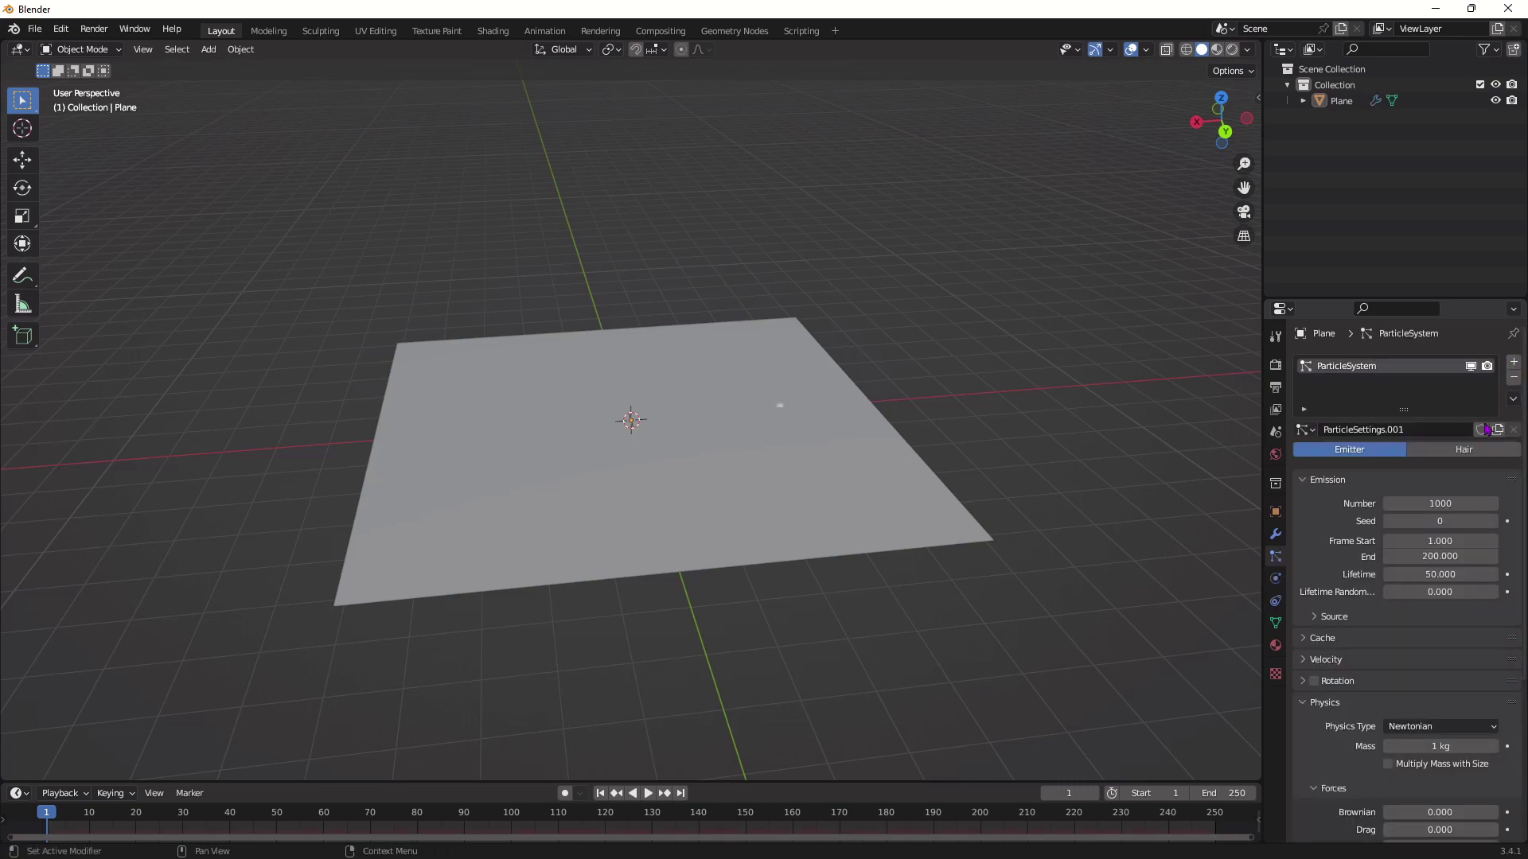
click(1464, 451)
middle_drag(839, 301, 1082, 296)
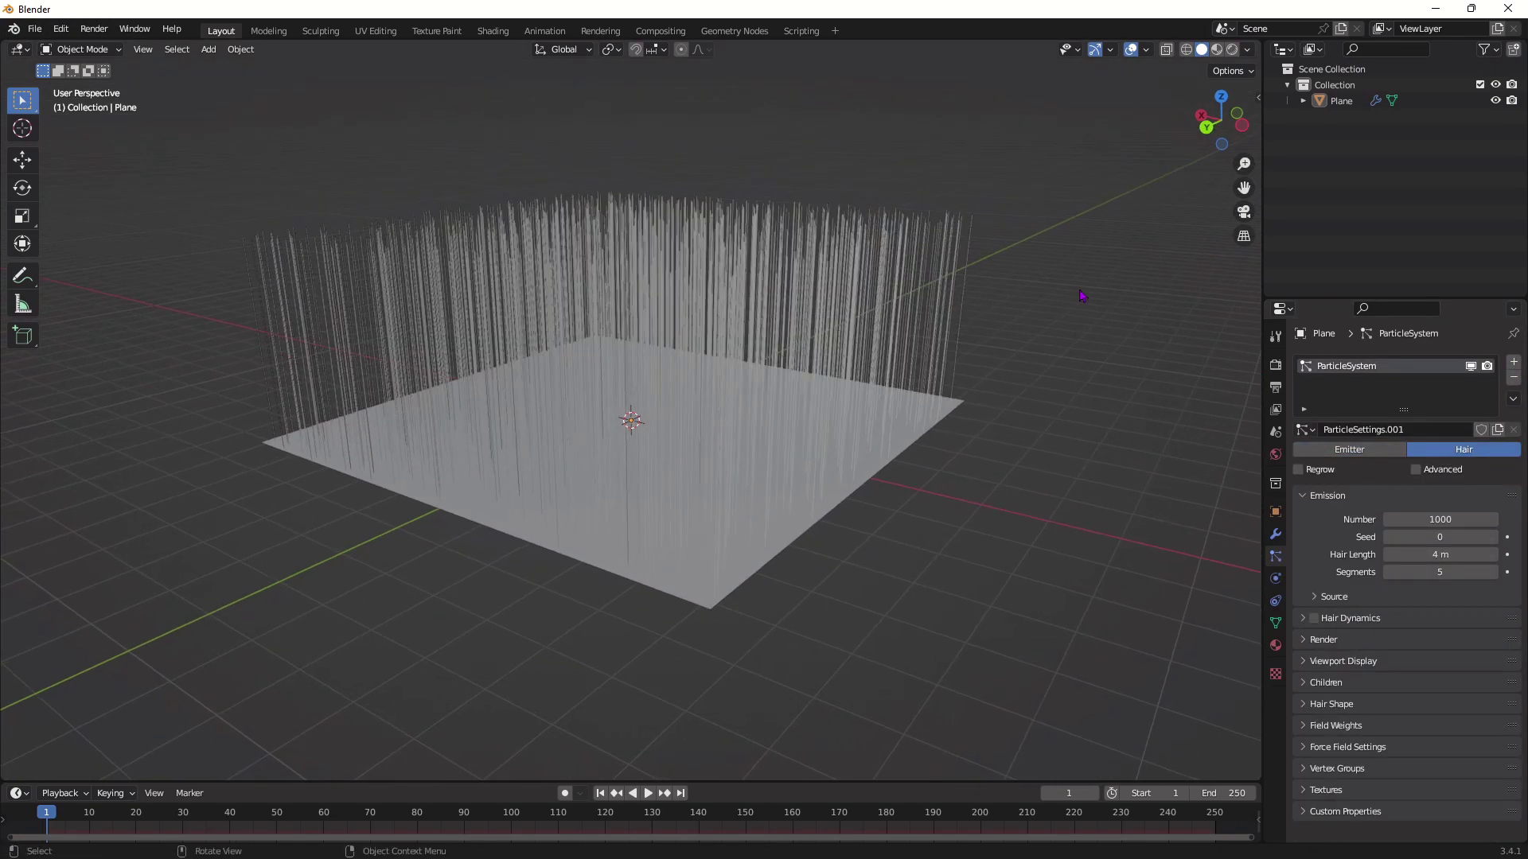
middle_drag(764, 278, 915, 318)
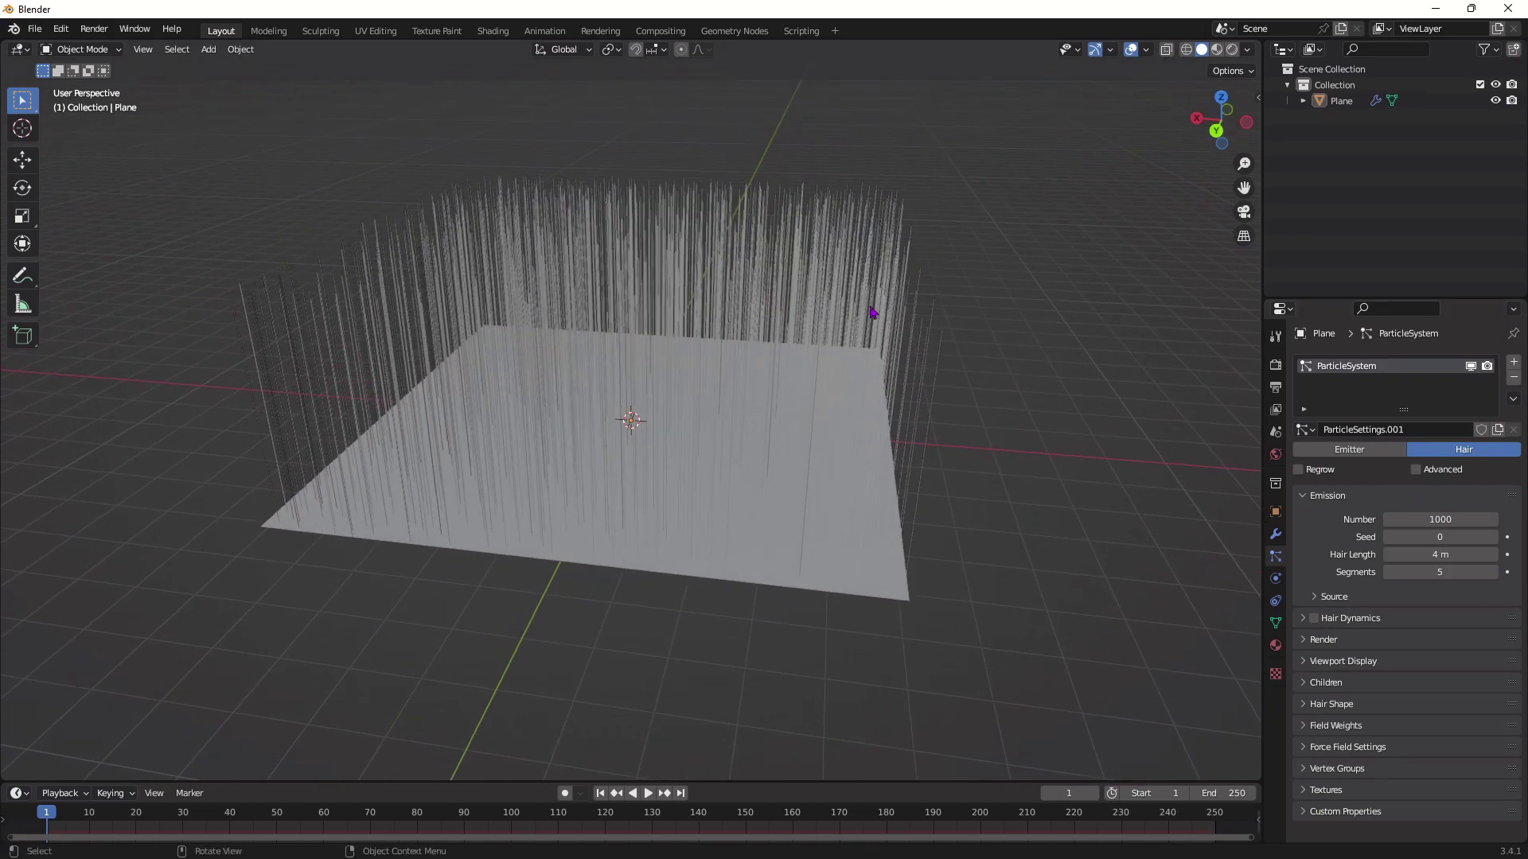
Step: Set the hair particle Number to 50000
click(1404, 522)
text(5)
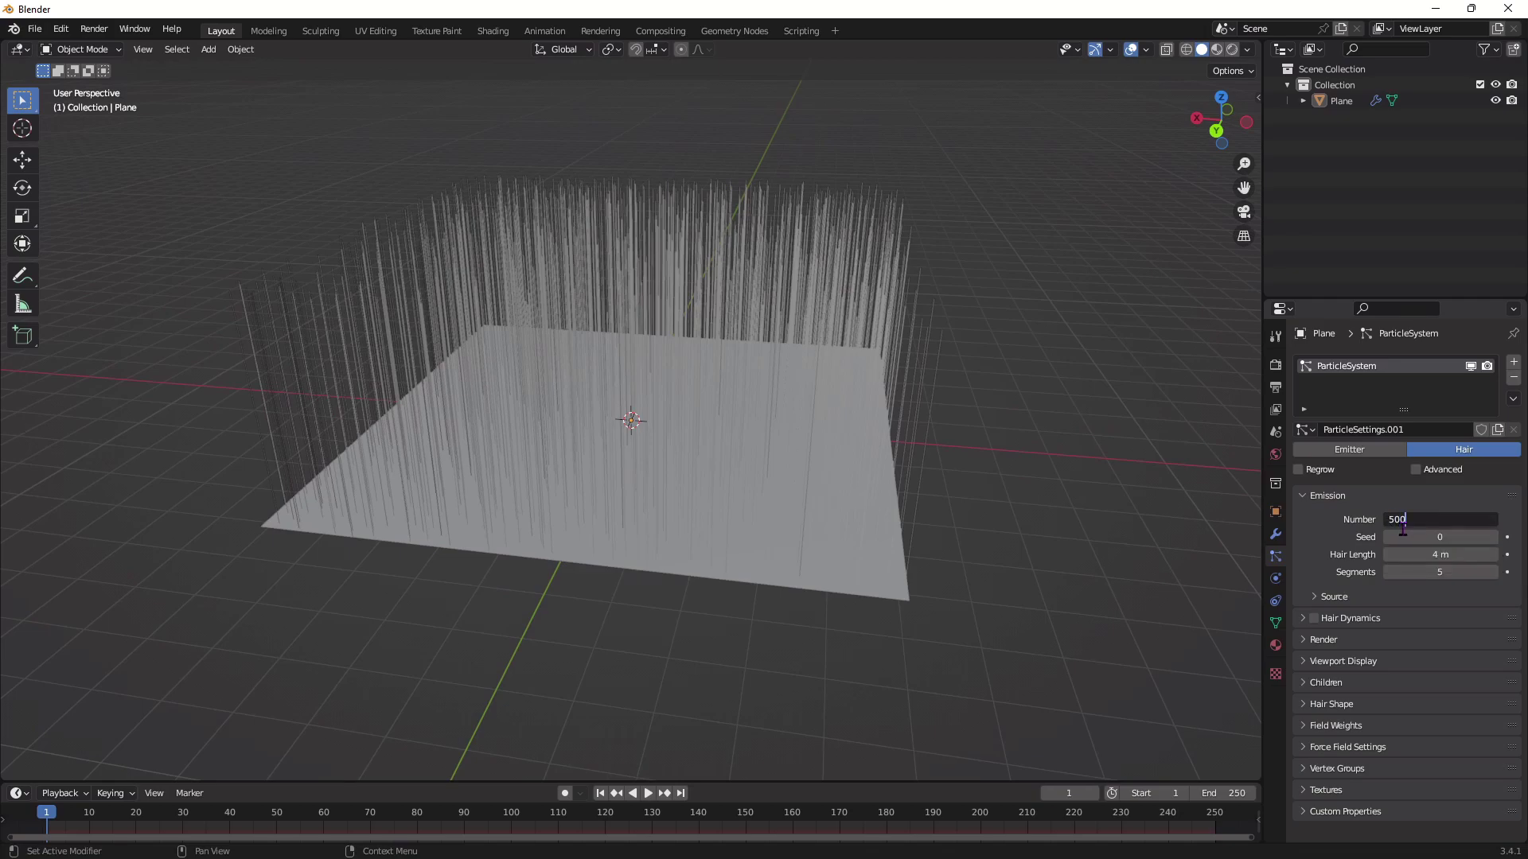
text(0000)
key(Return)
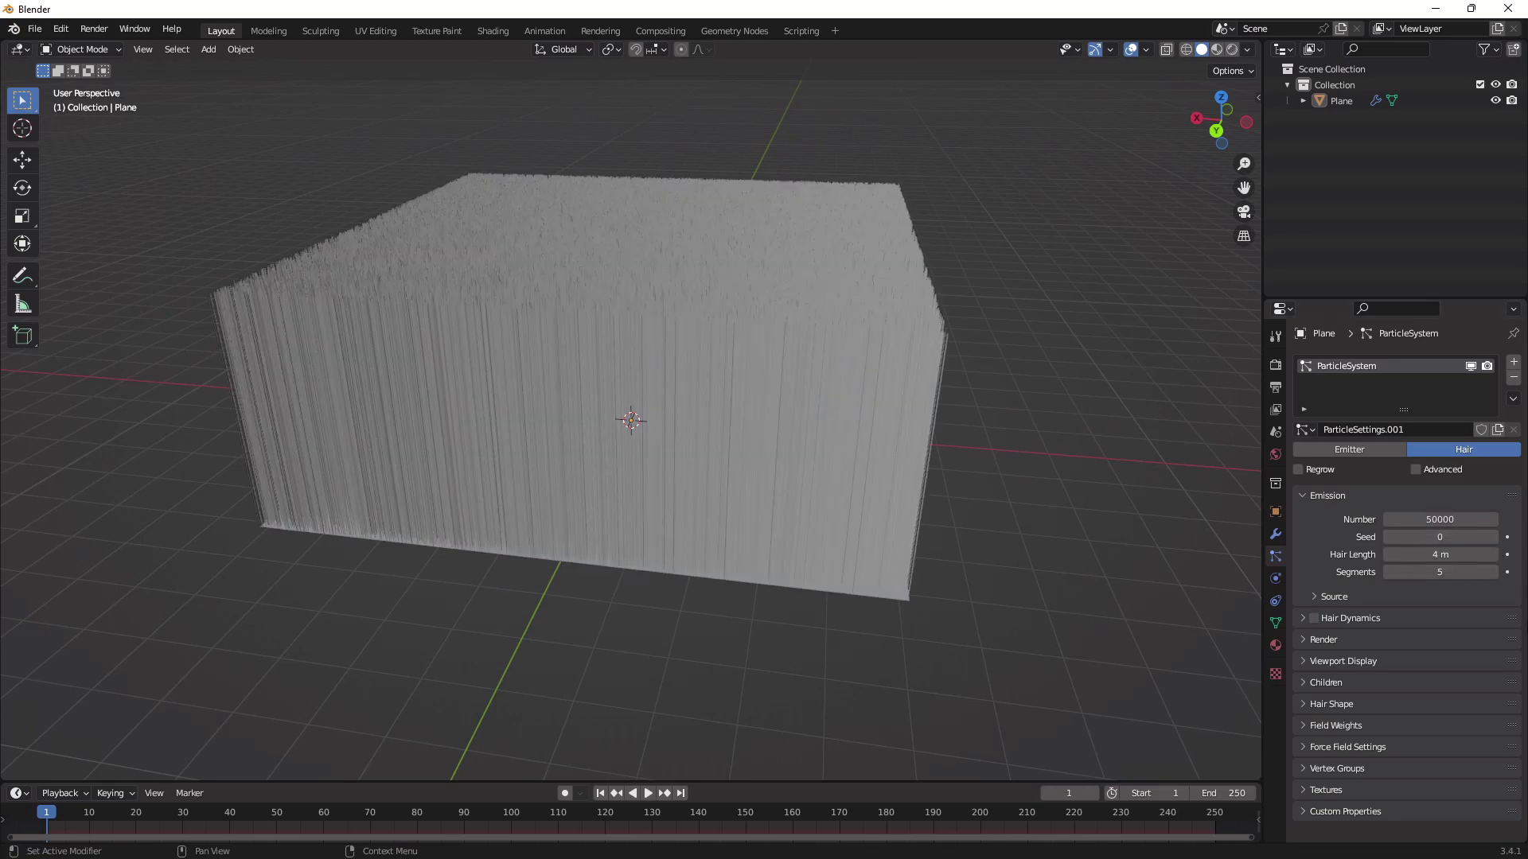
middle_drag(992, 413, 1124, 513)
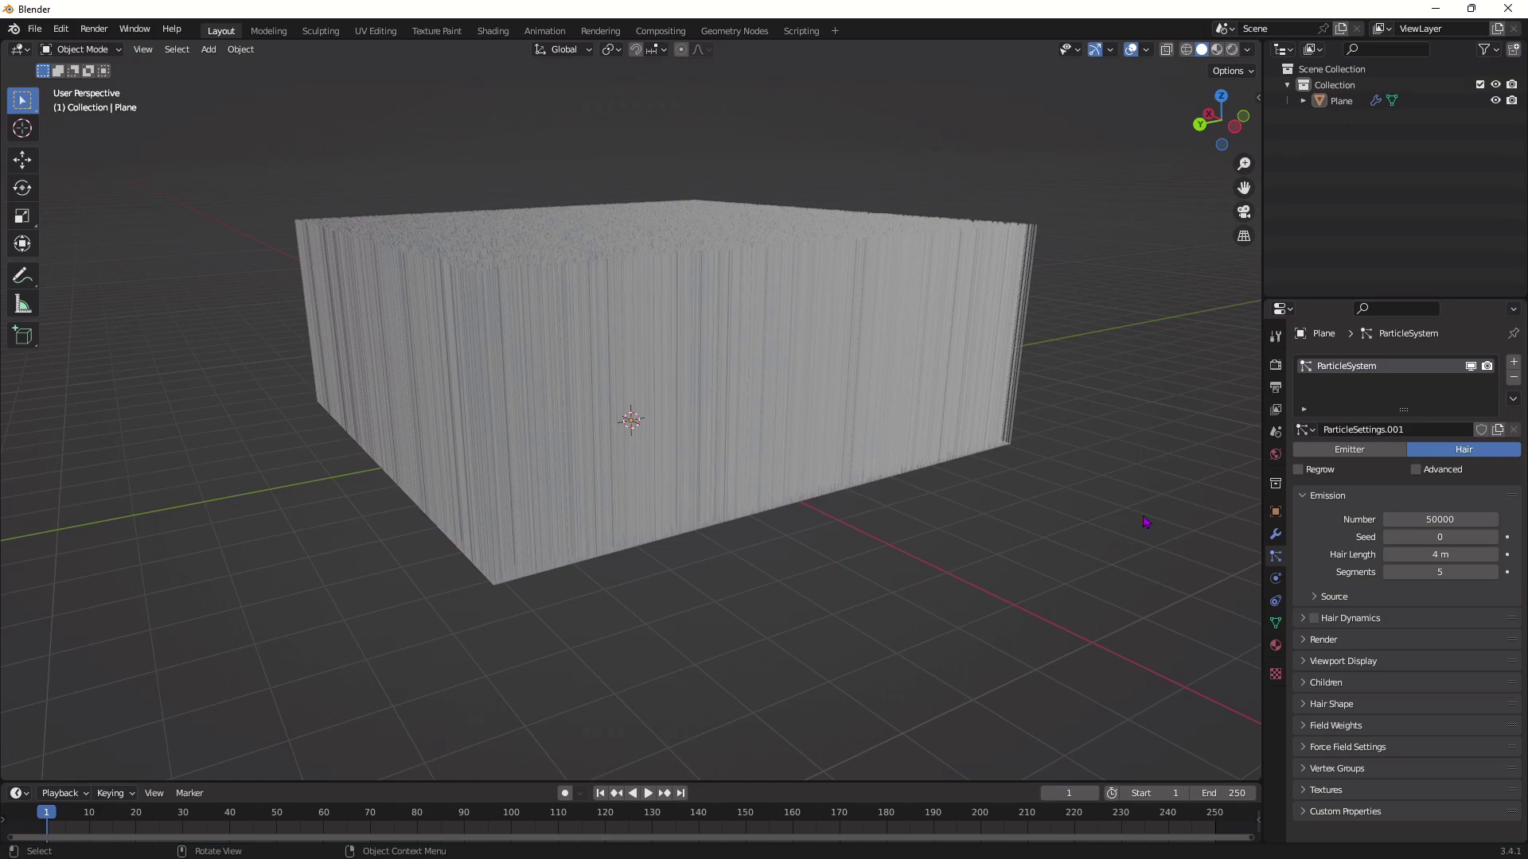
Step: Enable Advanced settings and set the Brownian force to 0.270
click(1423, 472)
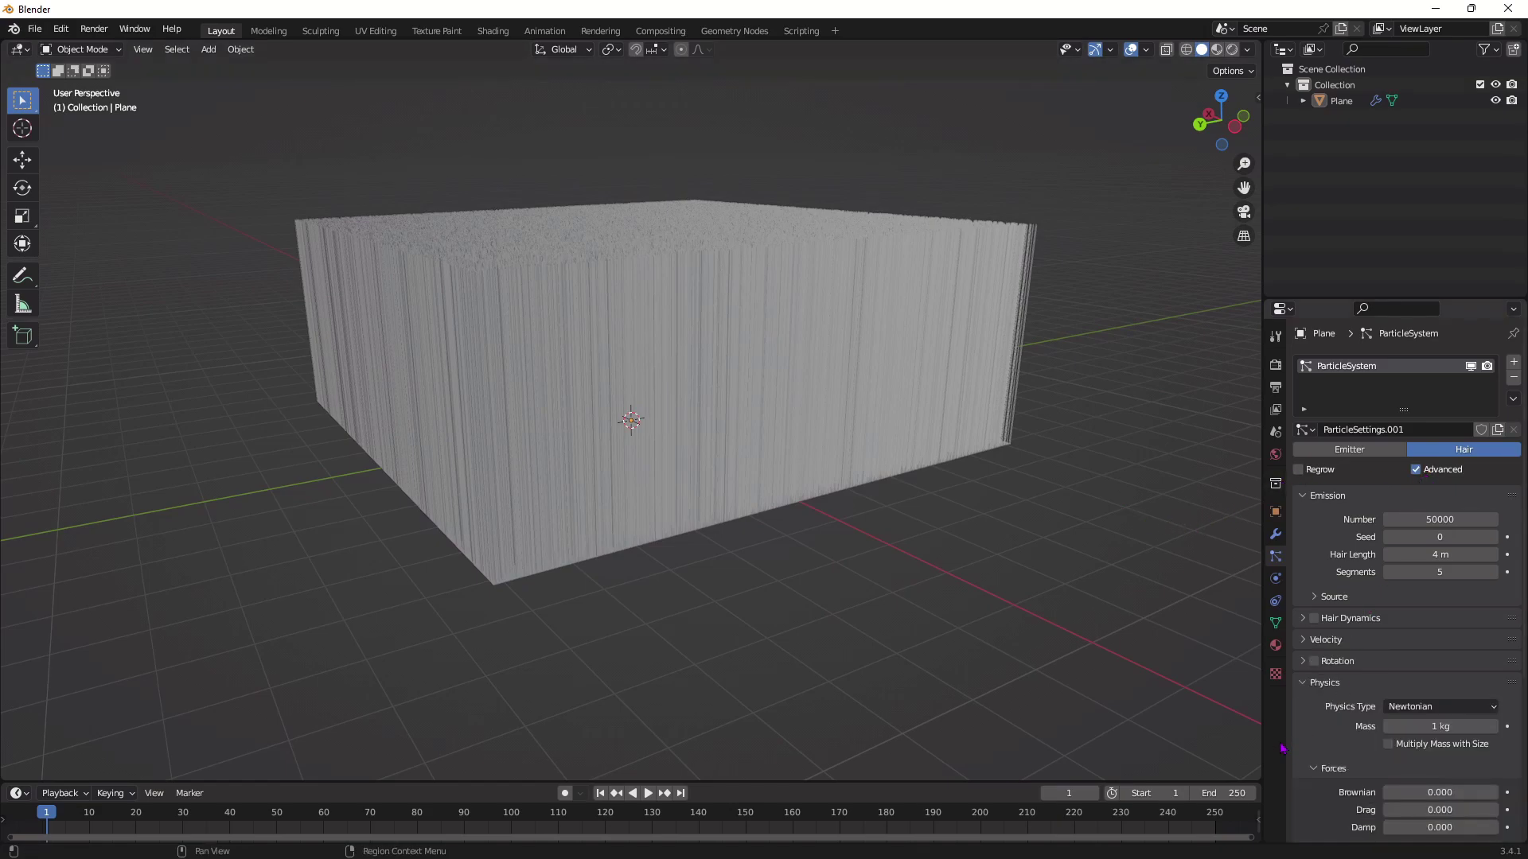
scroll(1363, 693, down, 1)
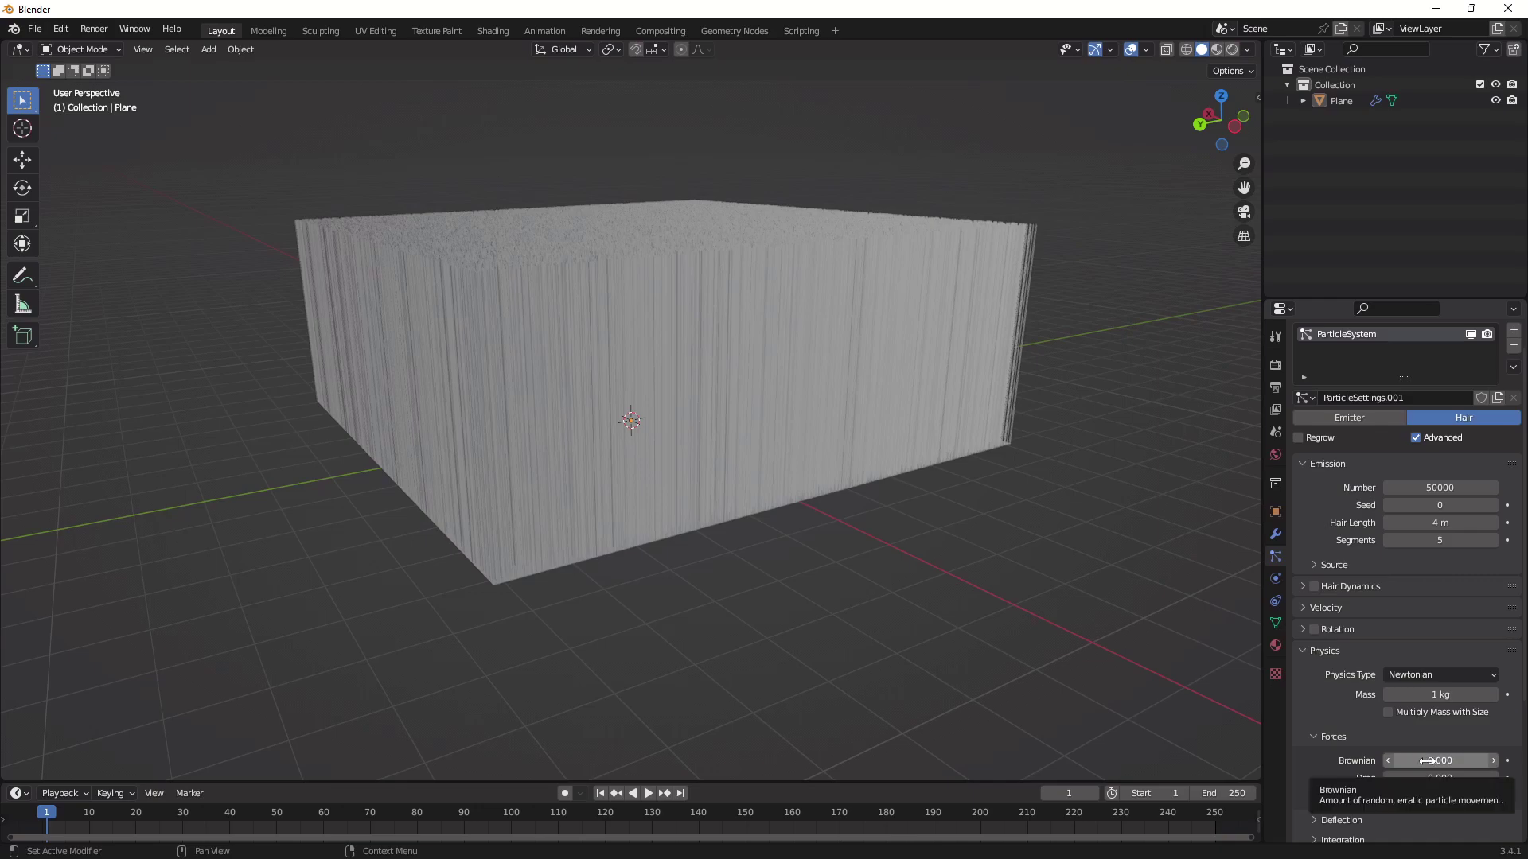
drag(1427, 760, 1450, 761)
middle_drag(796, 493, 1186, 529)
middle_drag(1029, 477, 1167, 463)
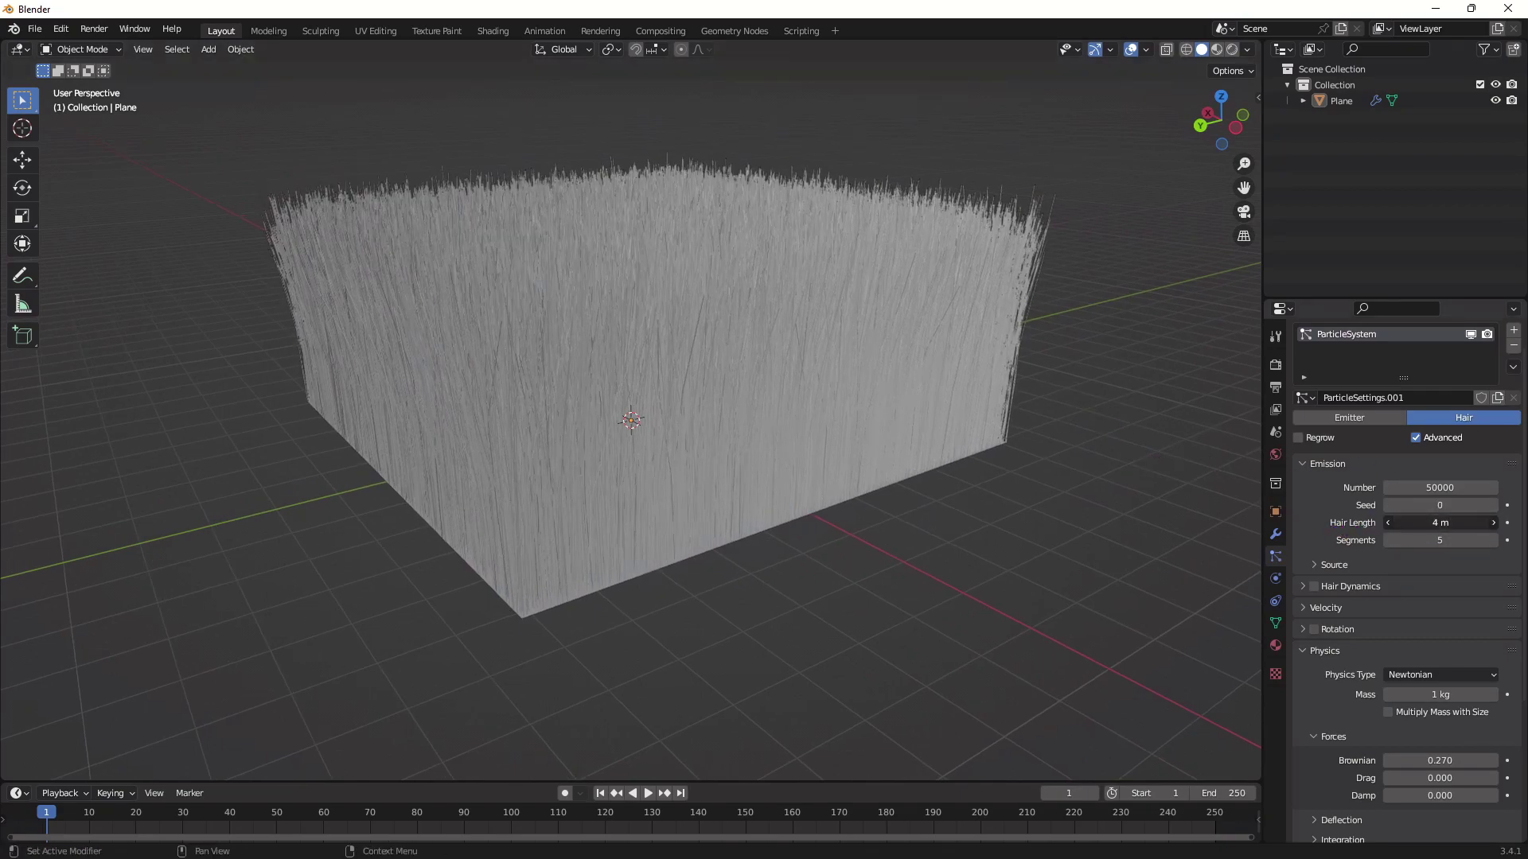
Step: Shorten the Hair Length to 0.72 m
drag(1440, 523, 1313, 523)
middle_drag(1183, 504, 973, 616)
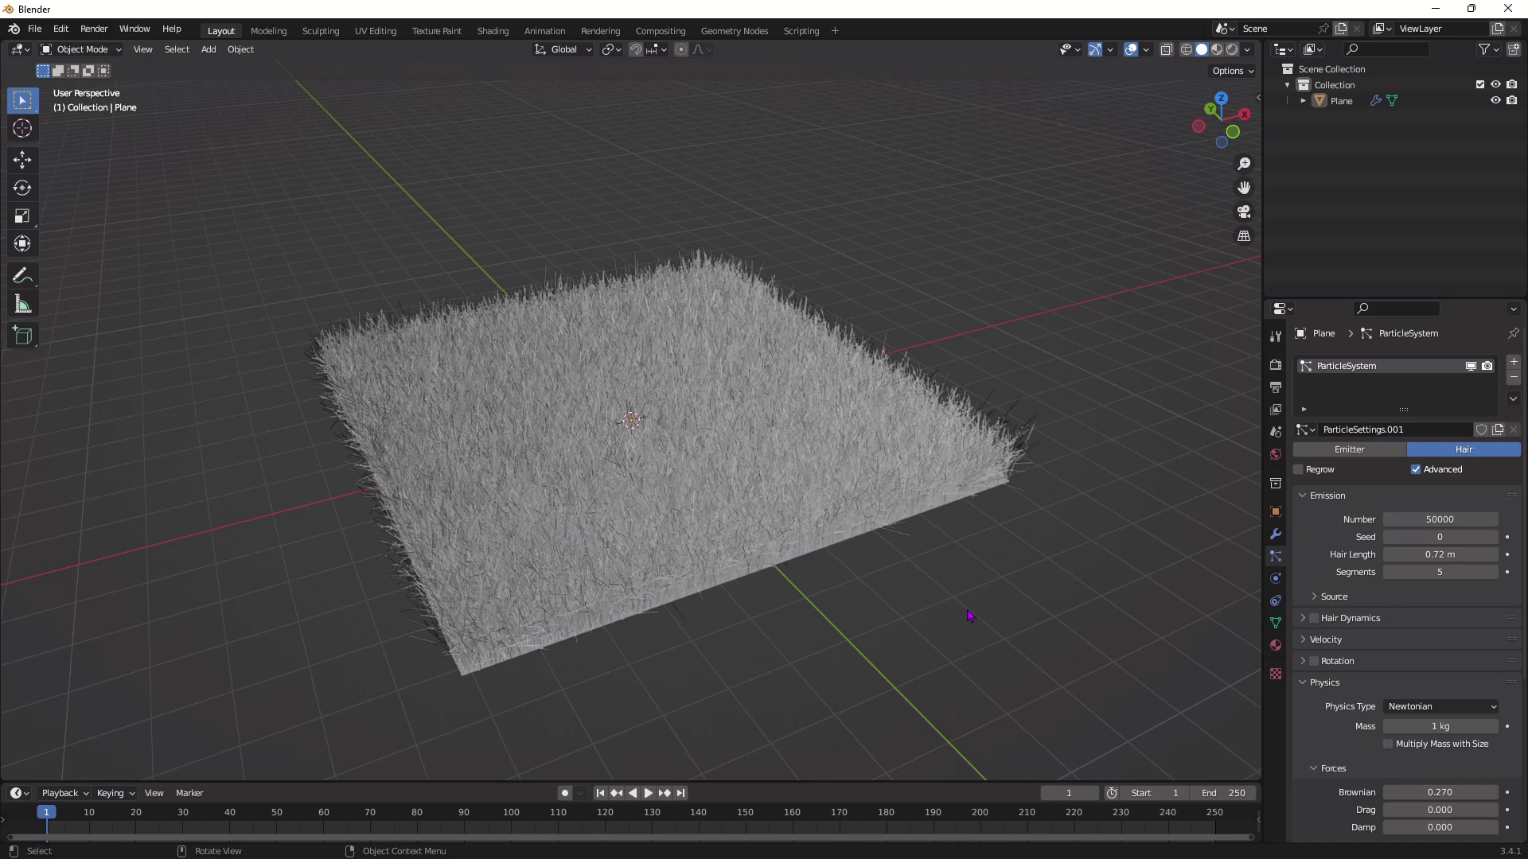
key(alt+Tab)
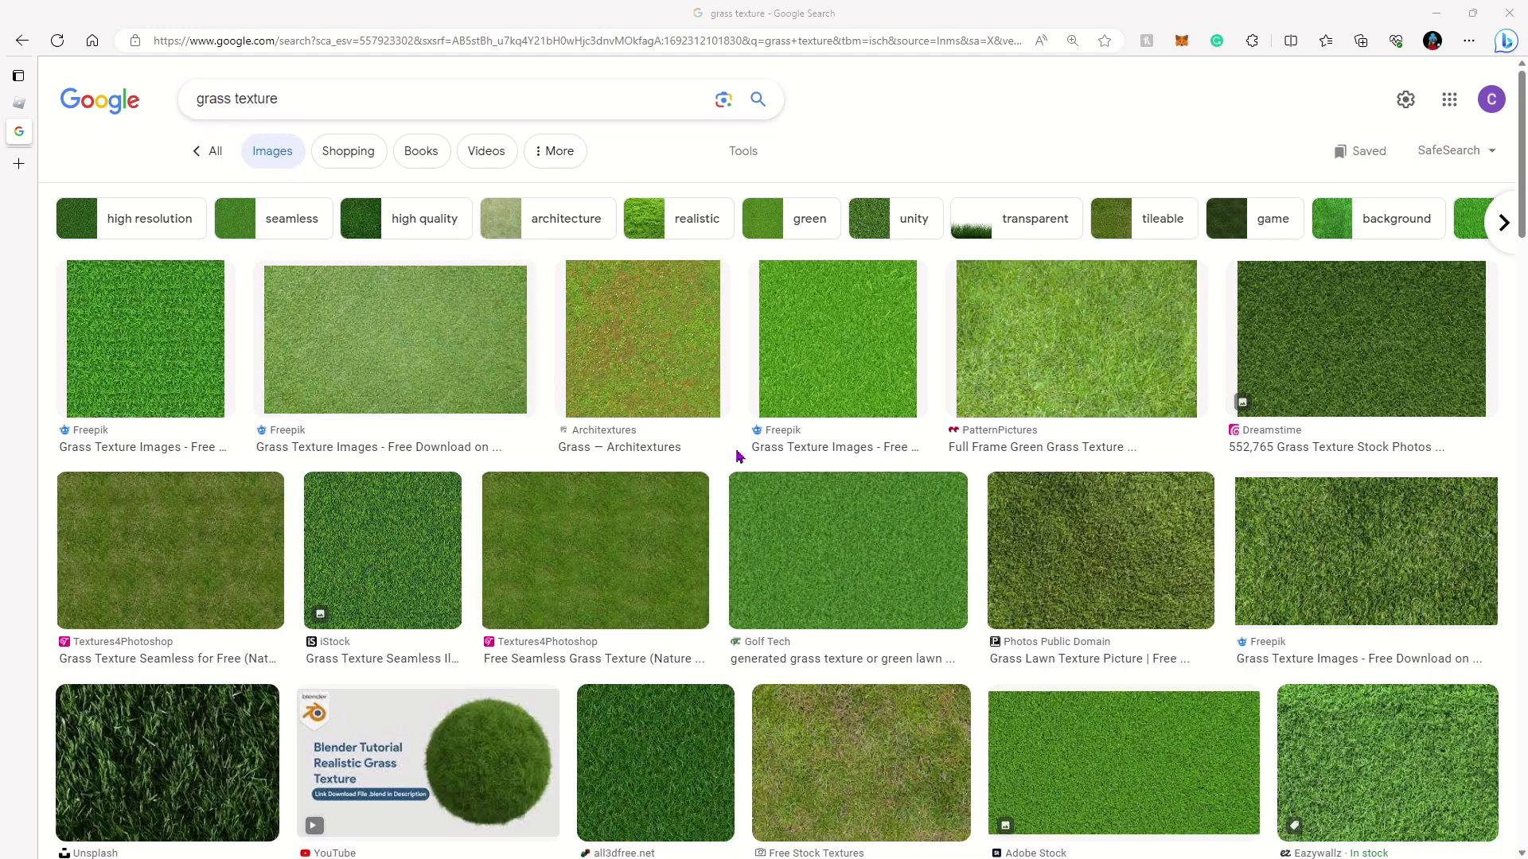
Step: Browse the Google Images 'grass texture' results, then return to Blender
scroll(748, 466, down, 4)
scroll(752, 475, down, 3)
scroll(756, 476, up, 8)
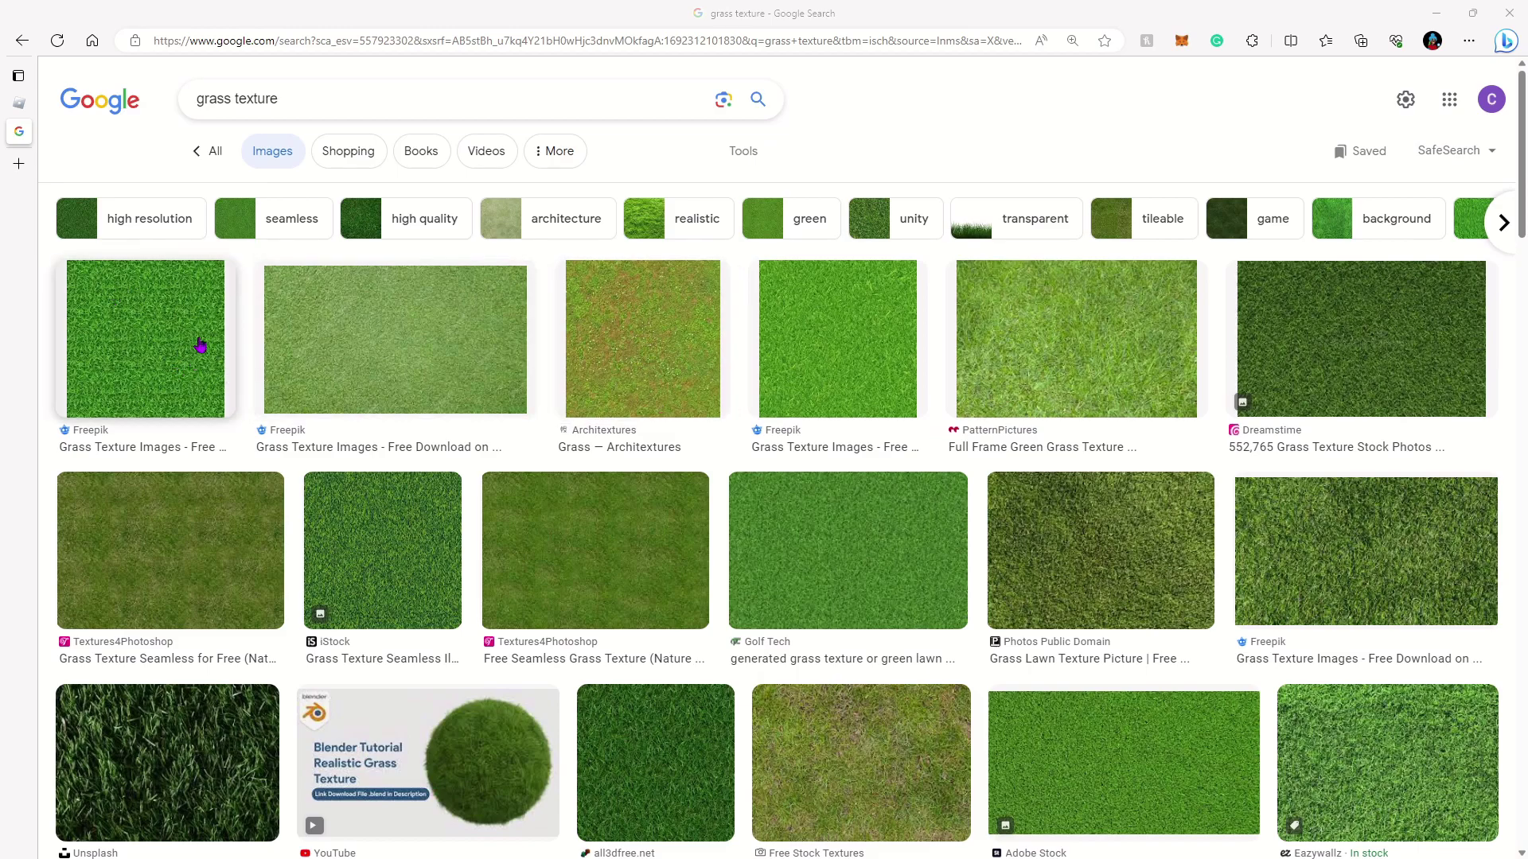
scroll(788, 501, down, 7)
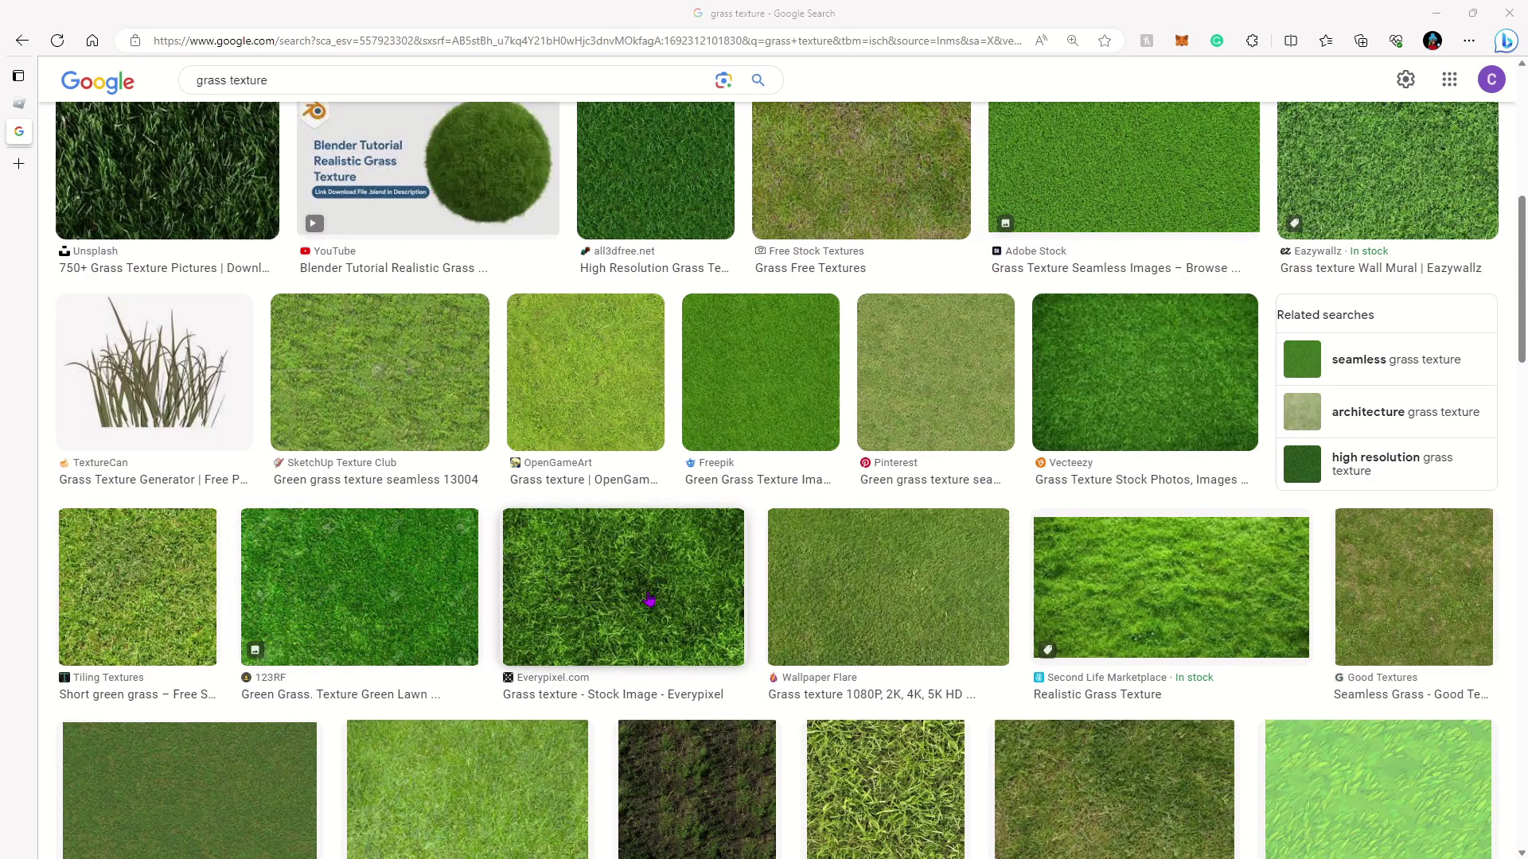
scroll(677, 562, up, 2)
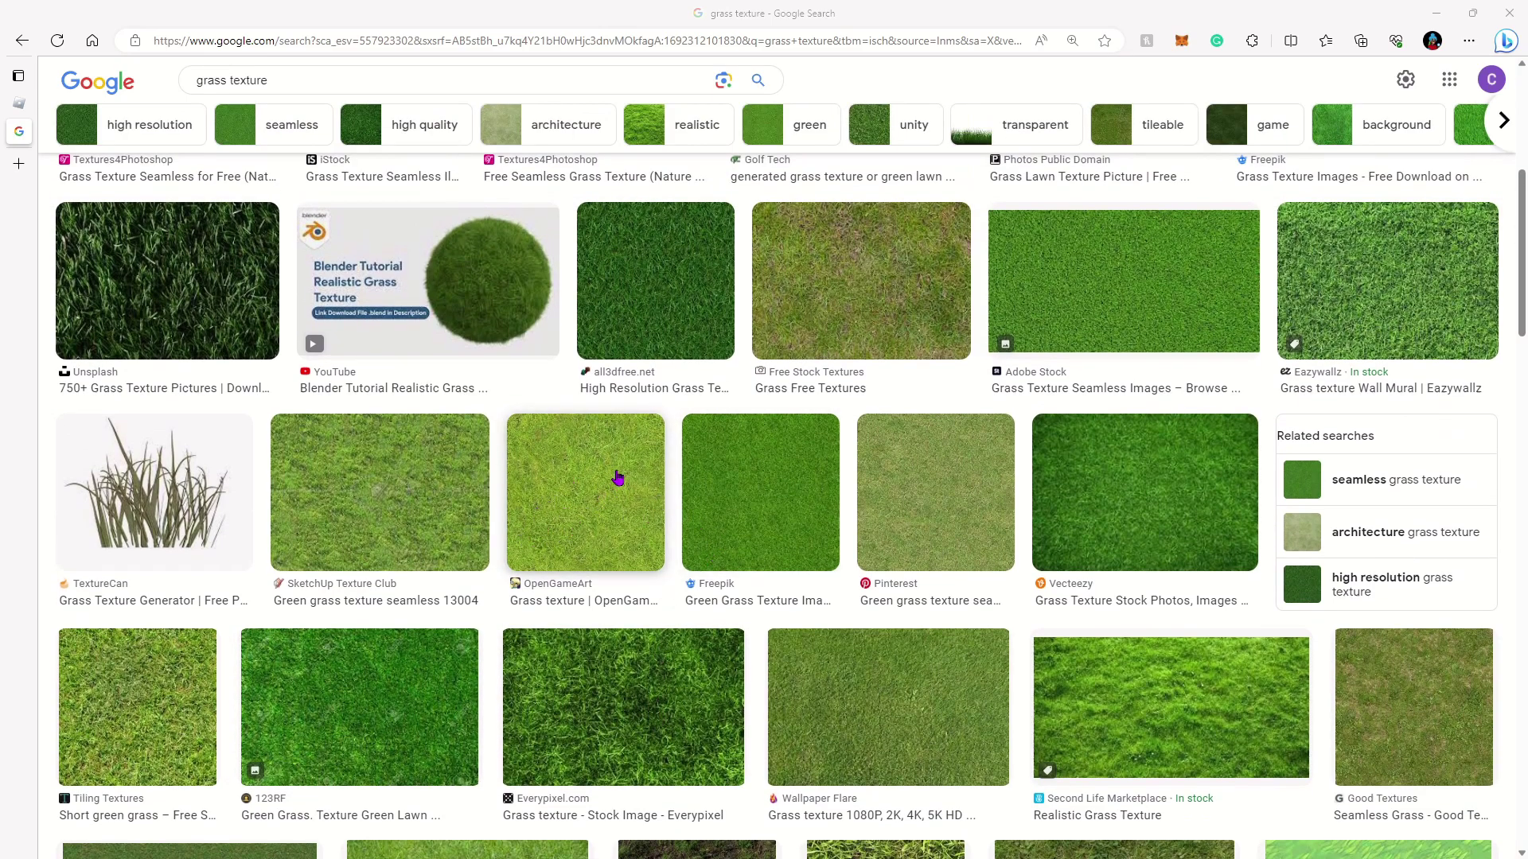
scroll(1012, 536, up, 2)
scroll(1007, 529, up, 5)
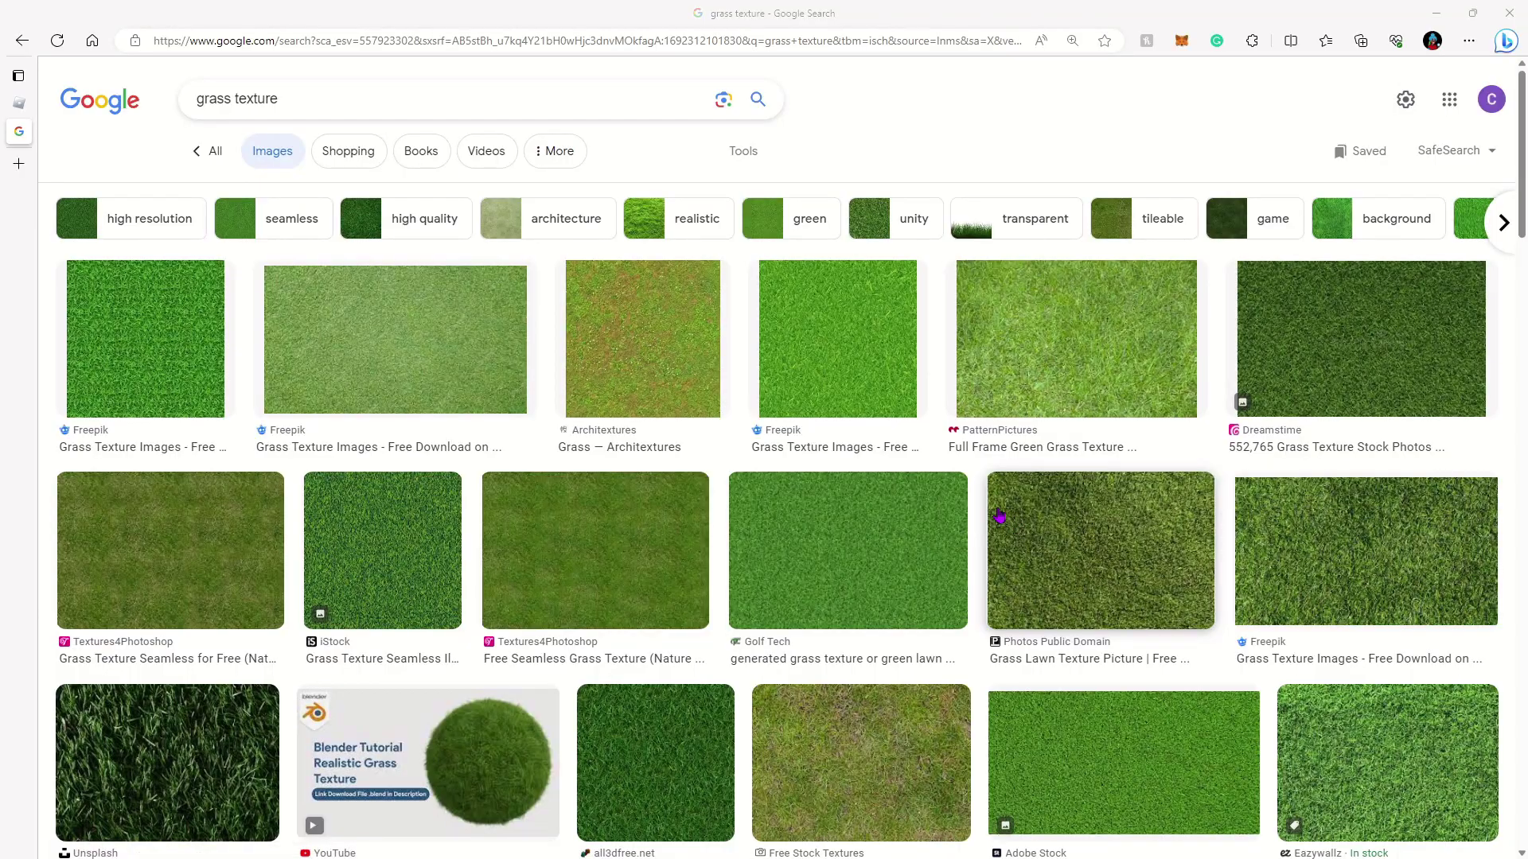
key(alt+Tab)
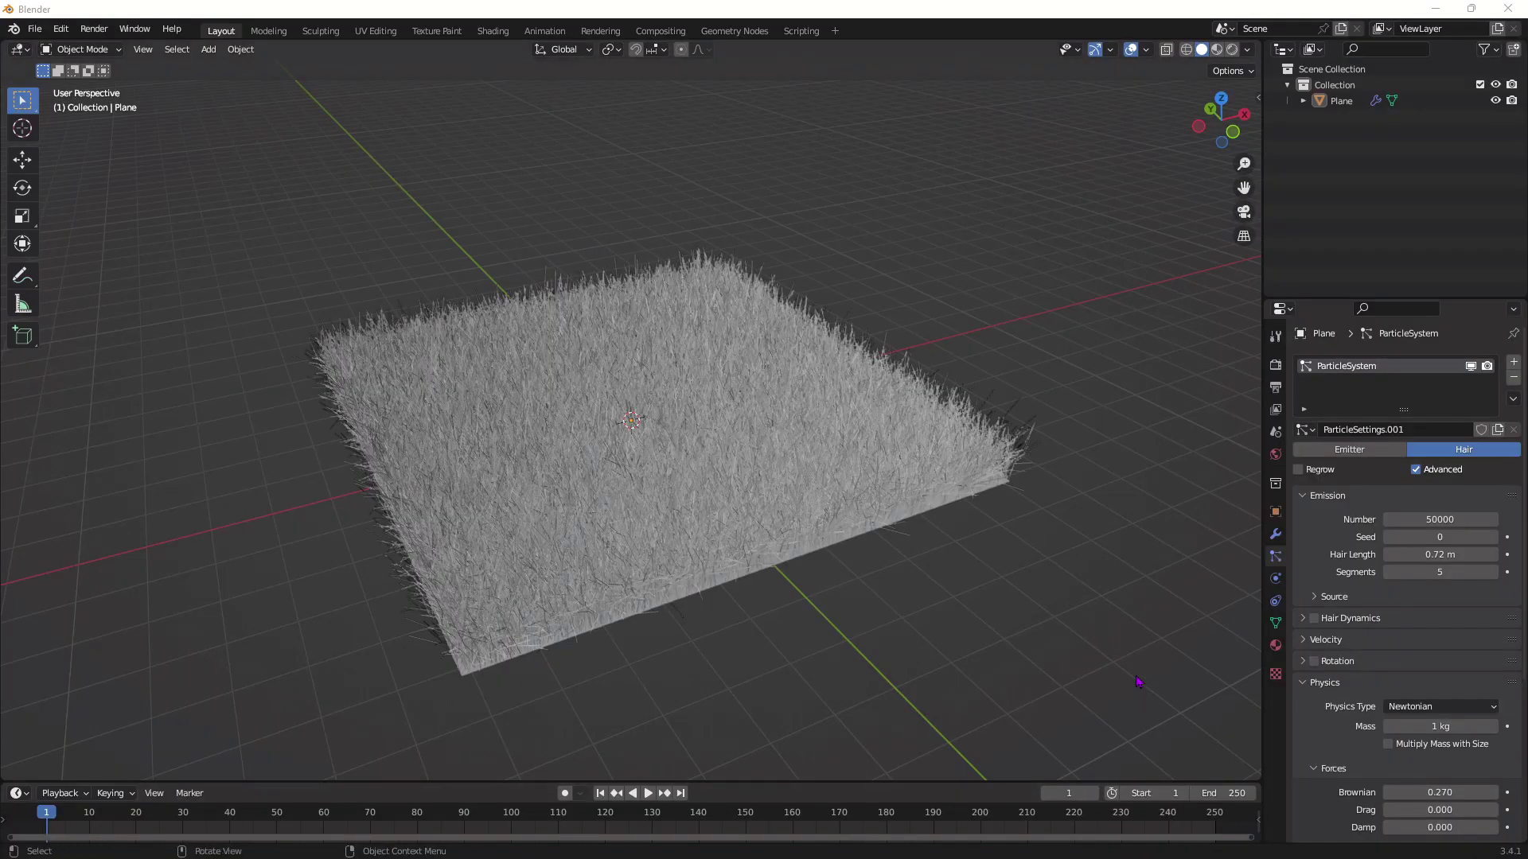
Step: Create a new material whose Base Color is an Image Texture loaded with the grass texture JPG
click(1276, 647)
click(1383, 440)
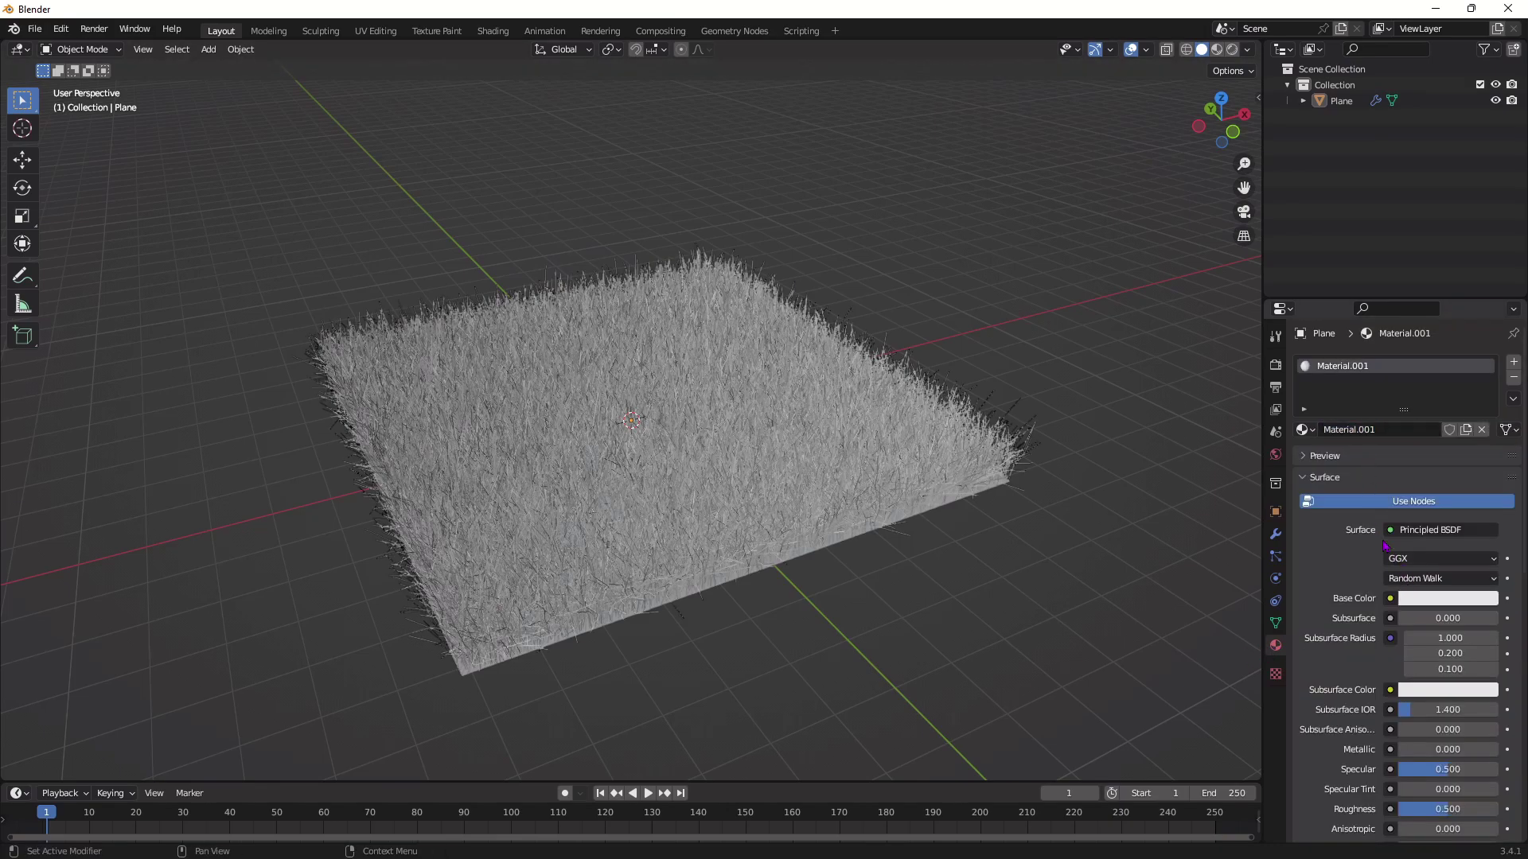
click(1391, 599)
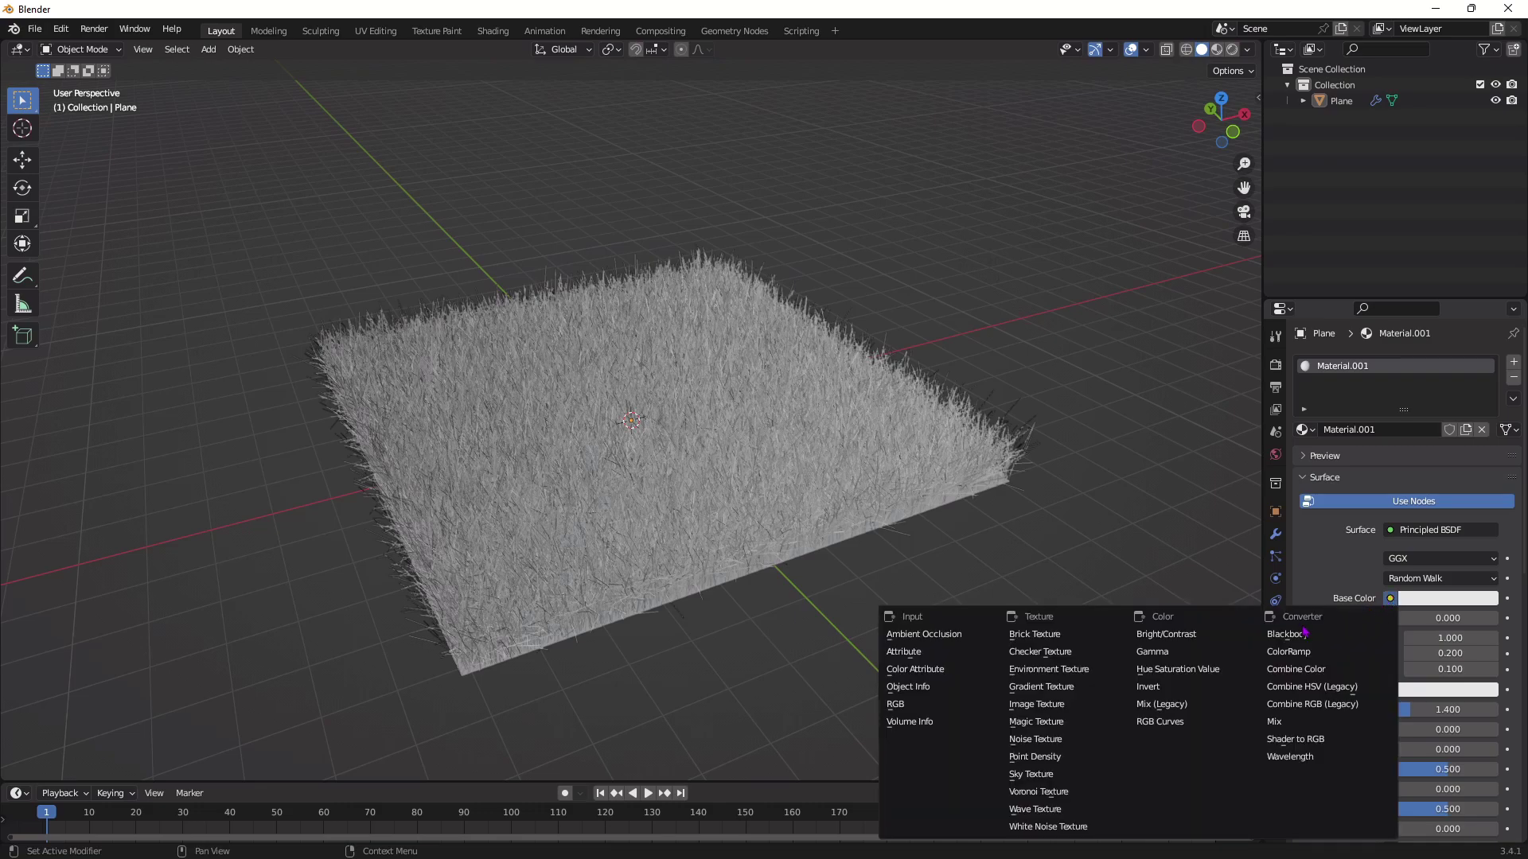
click(1056, 709)
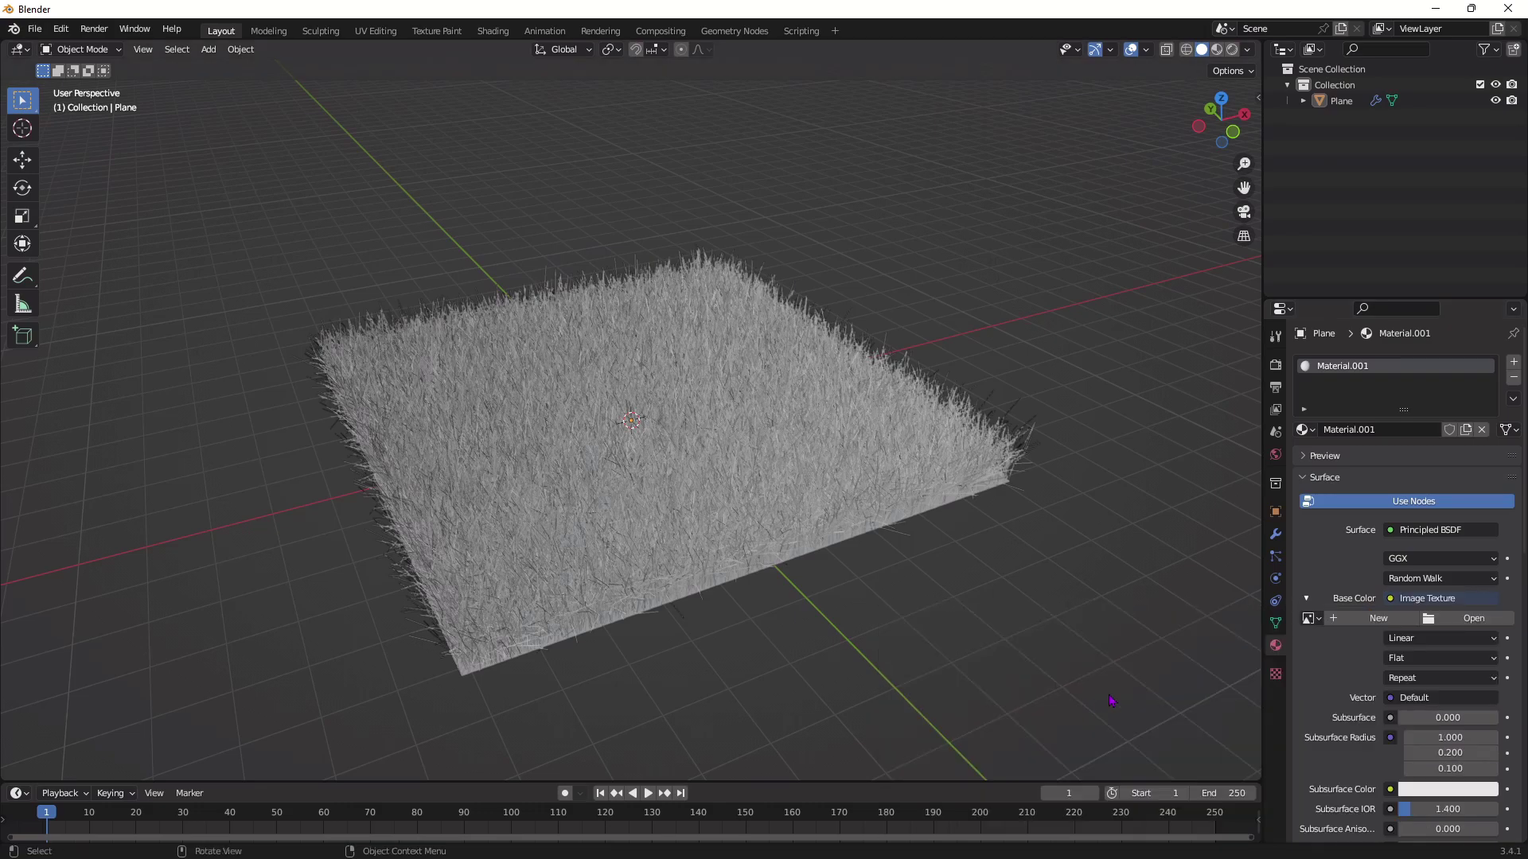
click(1465, 619)
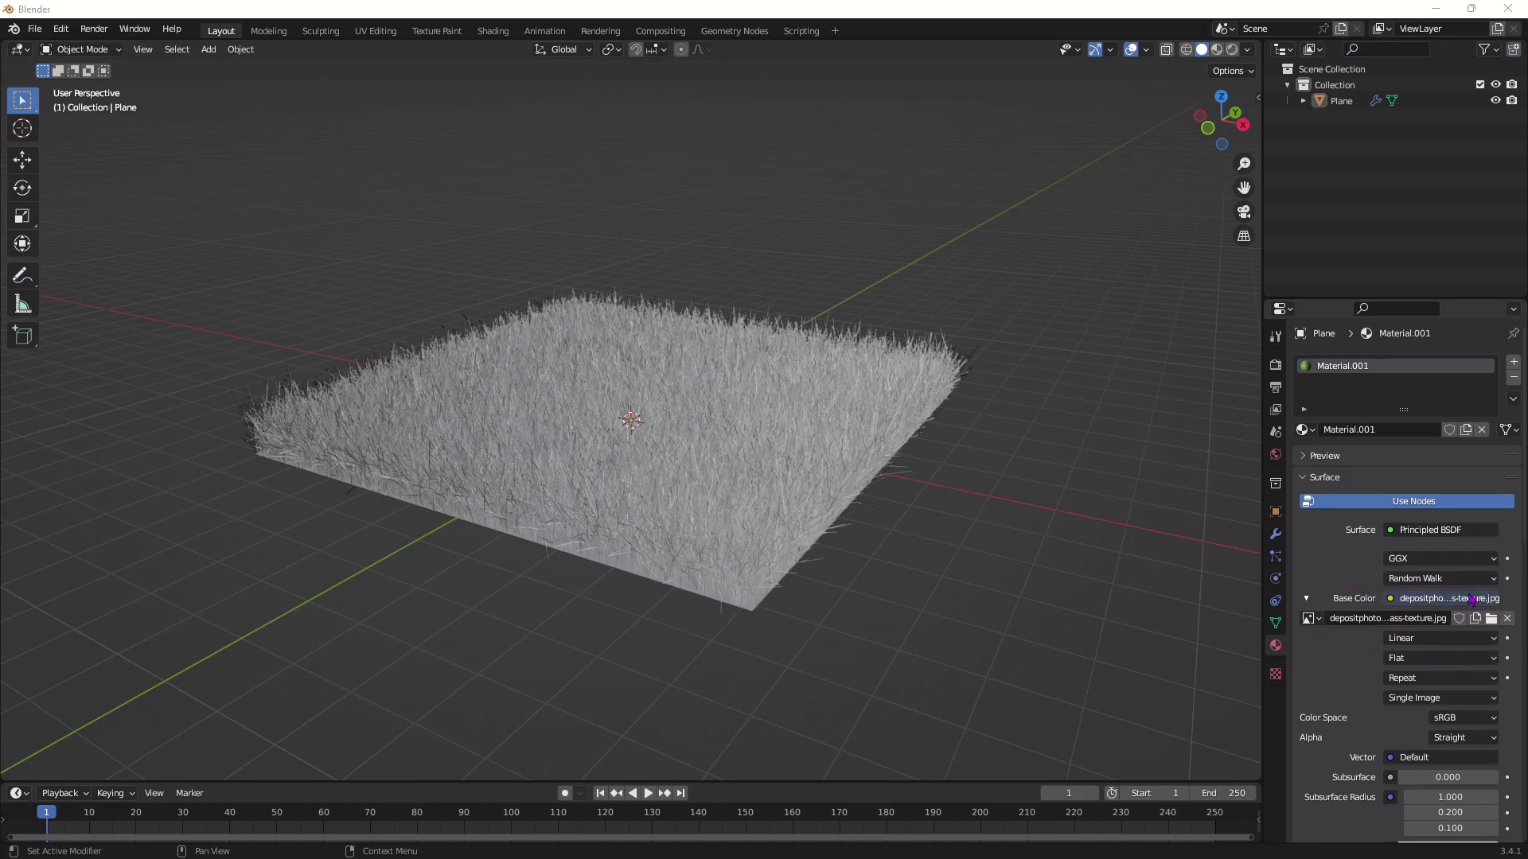
mouse_move(890, 452)
middle_down()
mouse_move(529, 490)
mouse_move(815, 433)
mouse_move(873, 447)
middle_up()
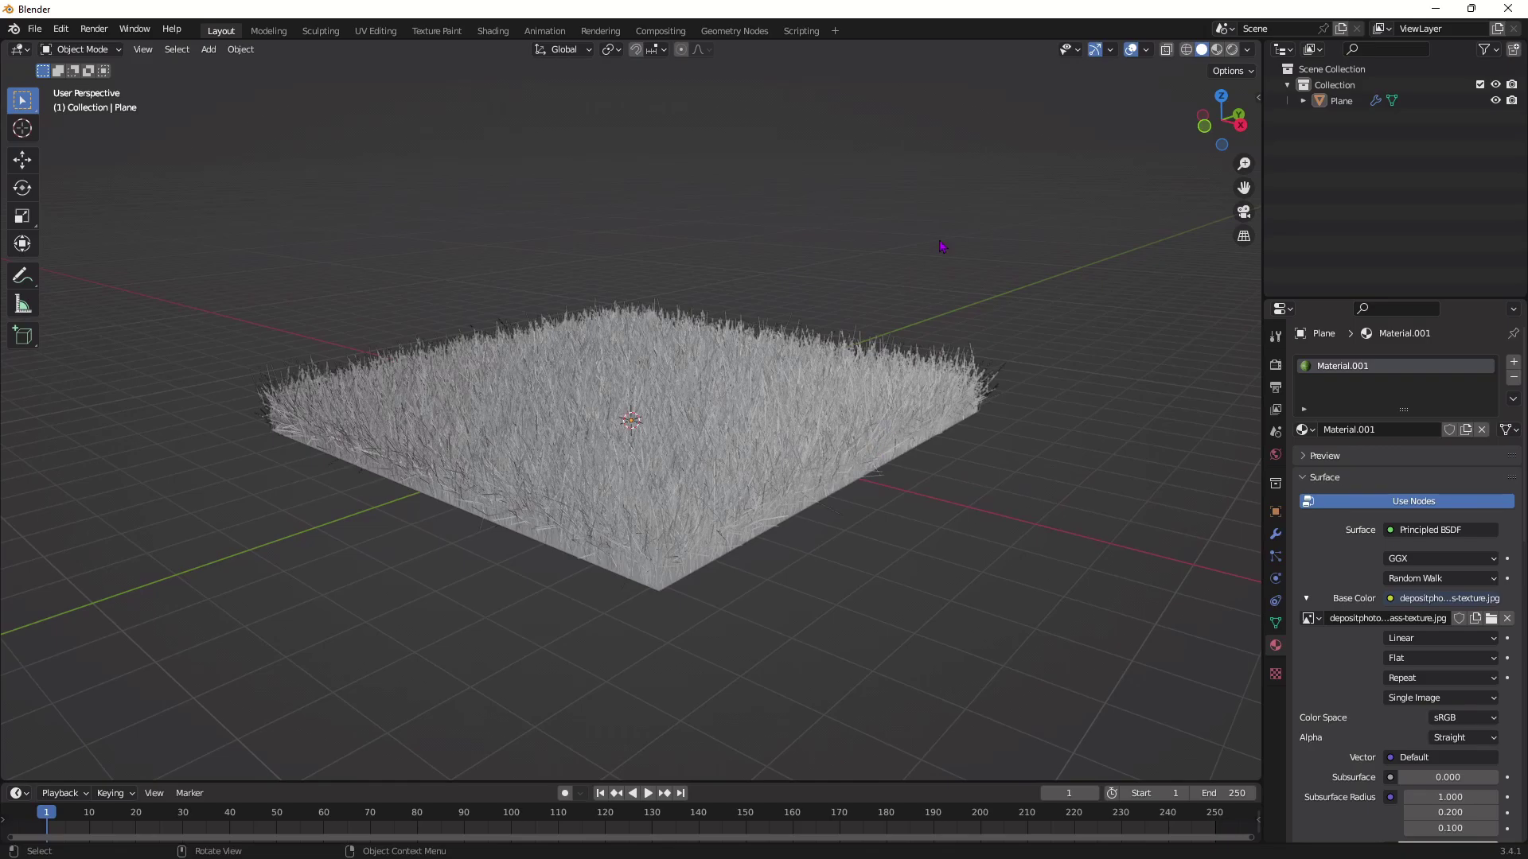
Step: Switch to Material Preview shading and set Specular to 0.000 and Roughness to 1.000
click(1217, 50)
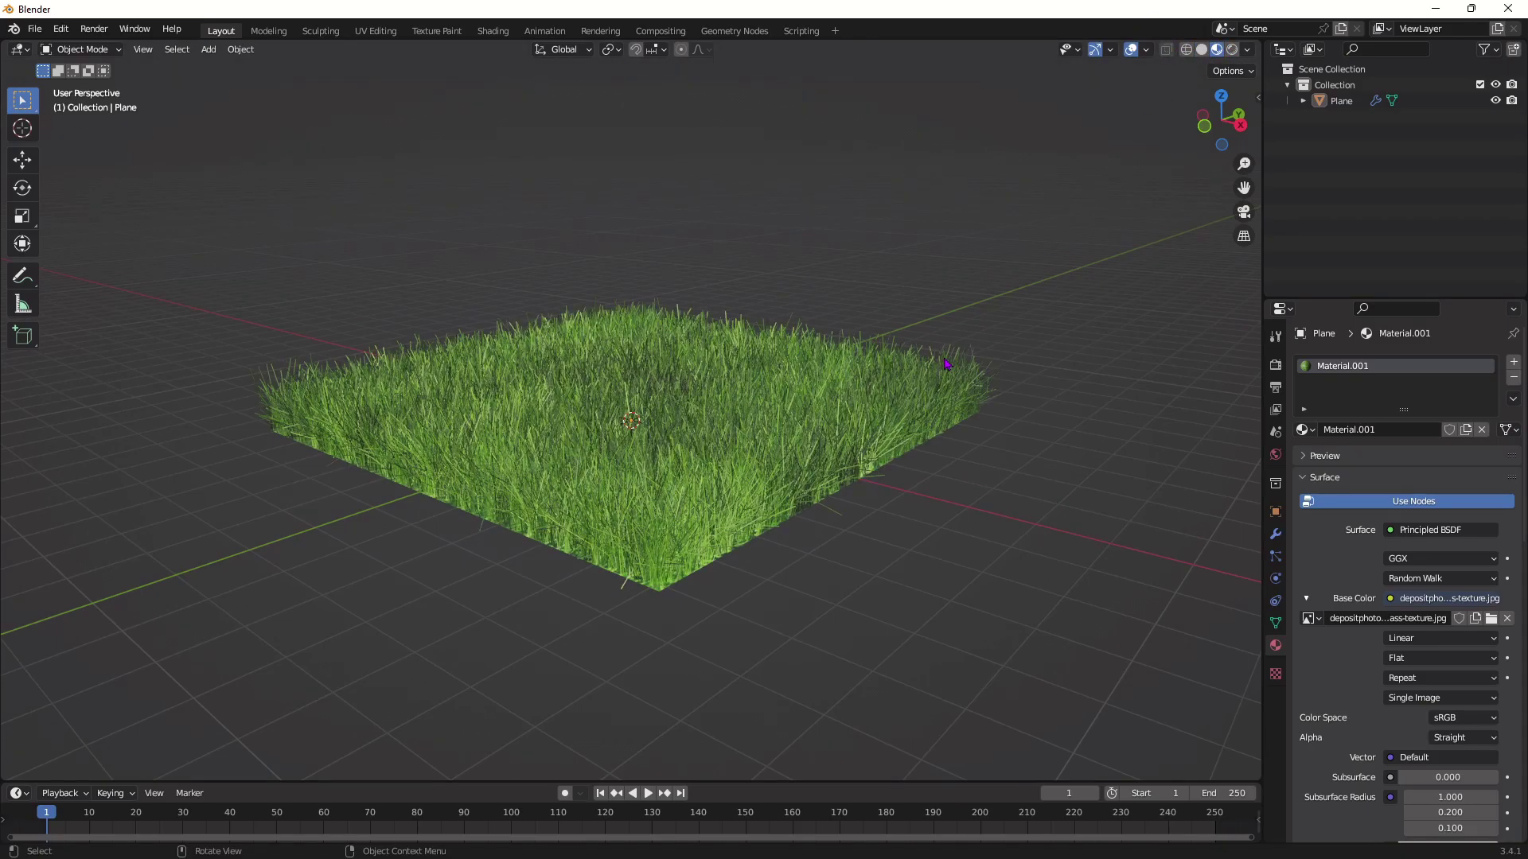
mouse_move(796, 366)
middle_down()
mouse_move(670, 398)
mouse_move(883, 334)
mouse_move(1047, 352)
mouse_move(724, 377)
mouse_move(915, 381)
mouse_move(831, 433)
middle_up()
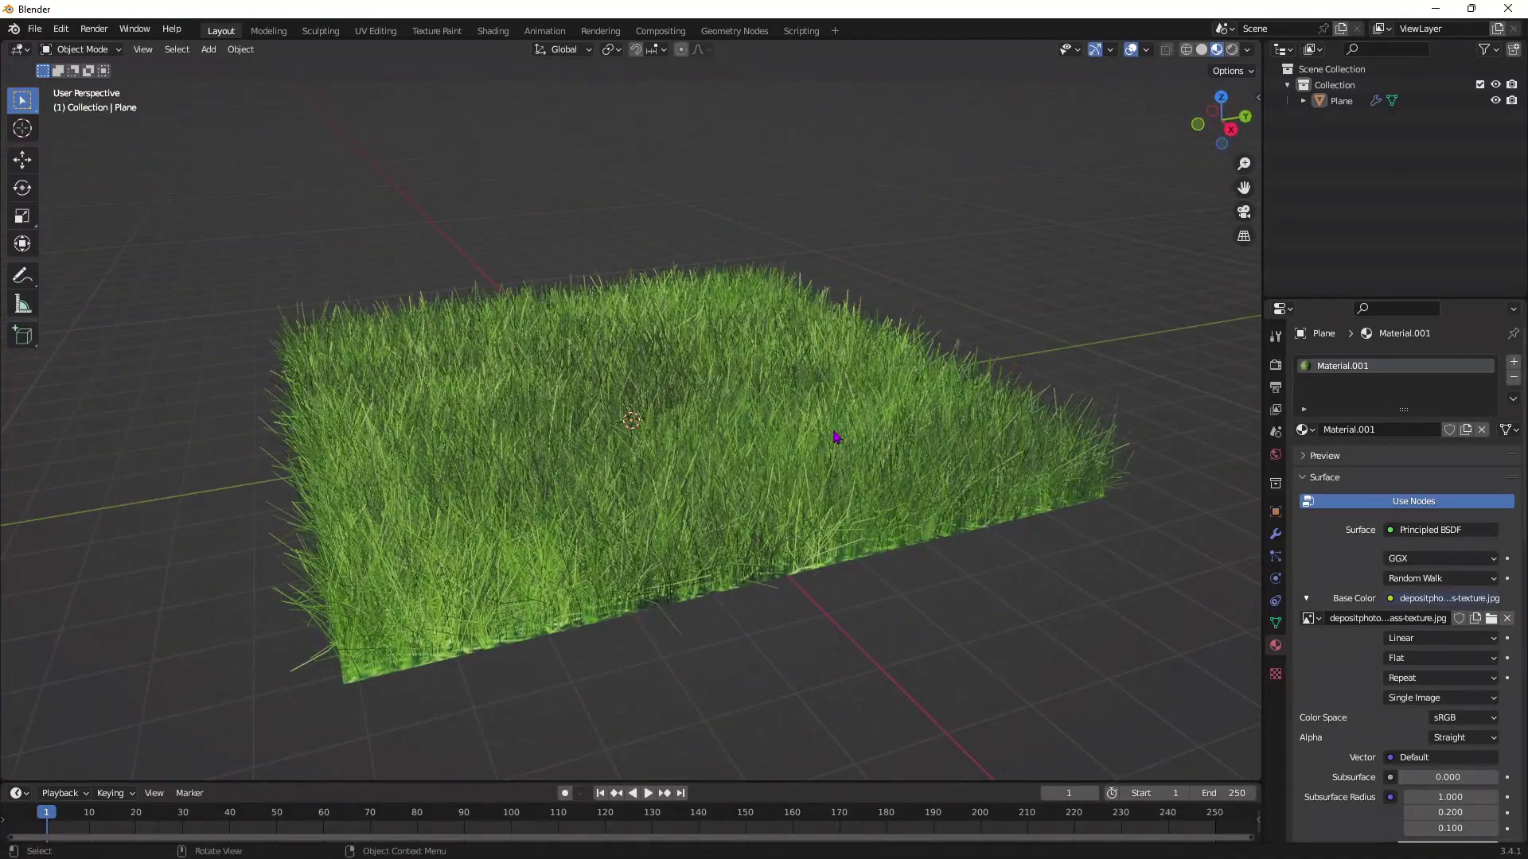
scroll(1385, 621, down, 3)
scroll(1386, 621, down, 7)
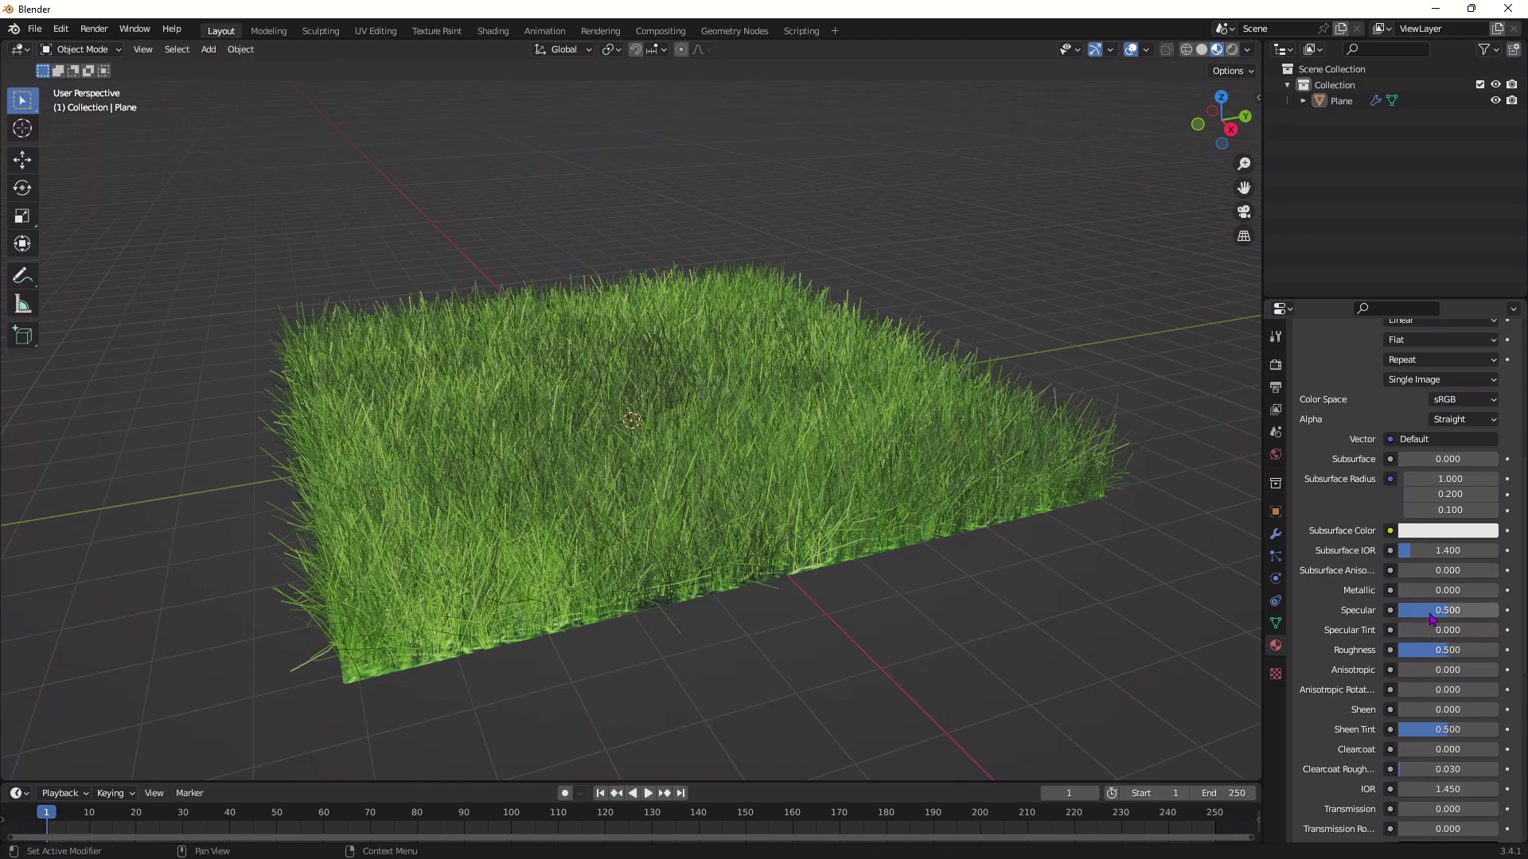
drag(1430, 620, 1396, 620)
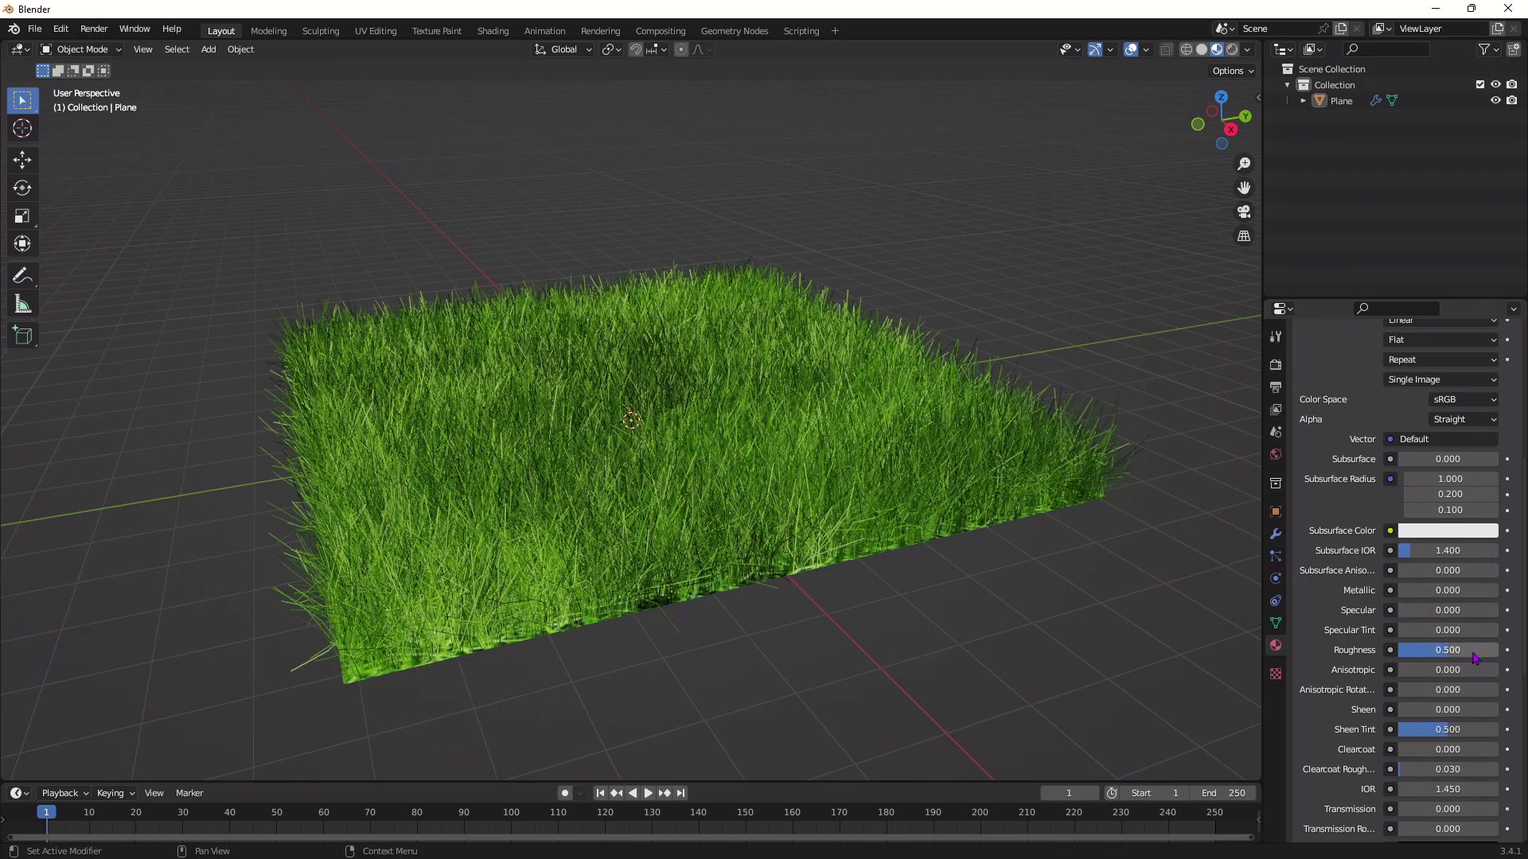
drag(1474, 657, 1499, 657)
middle_drag(494, 605, 995, 564)
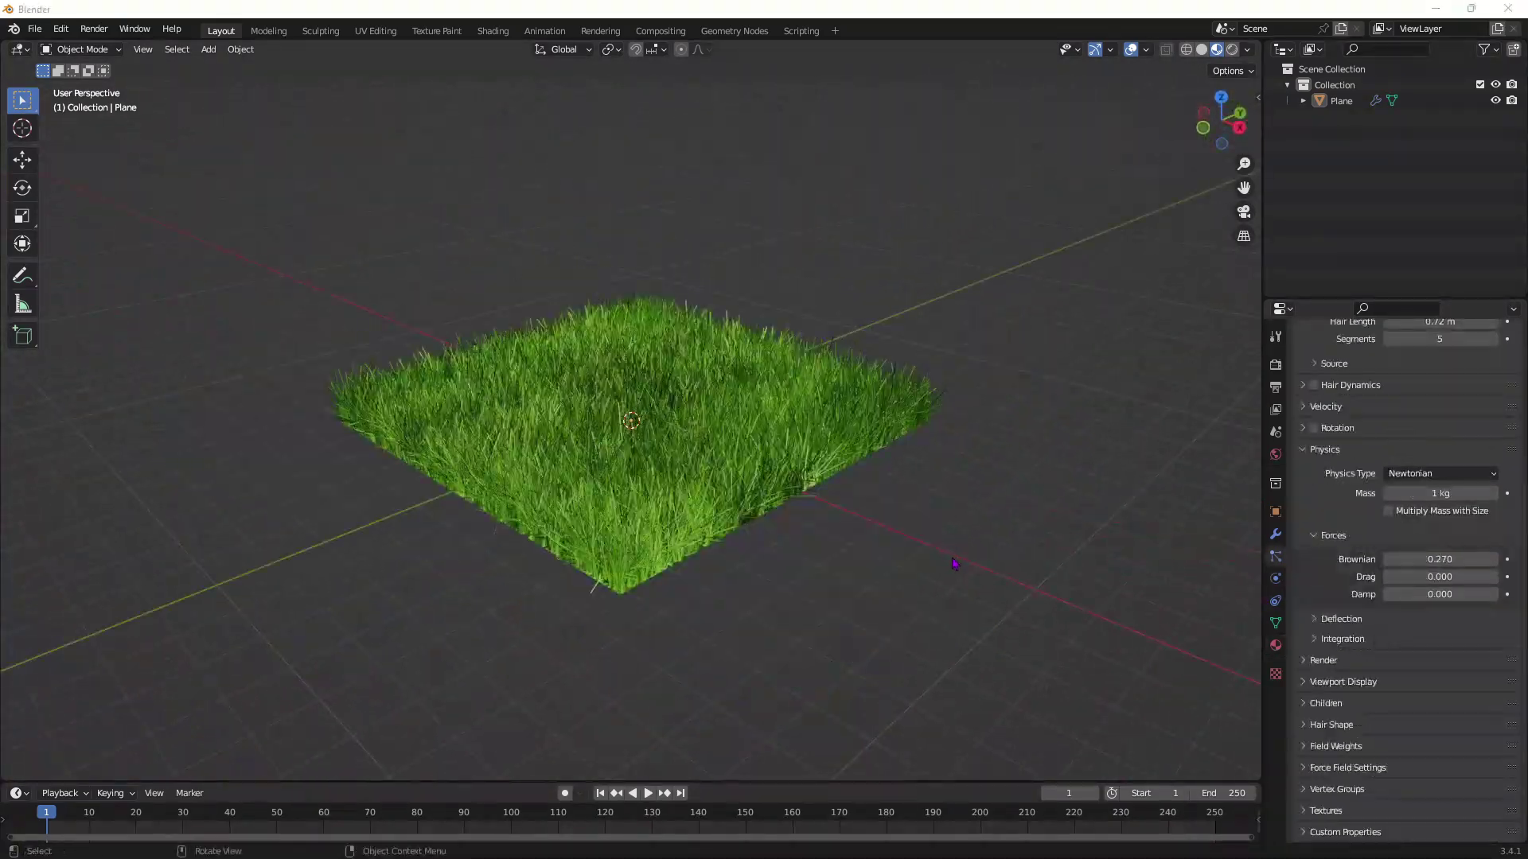
mouse_move(955, 563)
middle_down()
mouse_move(939, 605)
mouse_move(958, 557)
mouse_move(1005, 570)
mouse_move(966, 563)
middle_up()
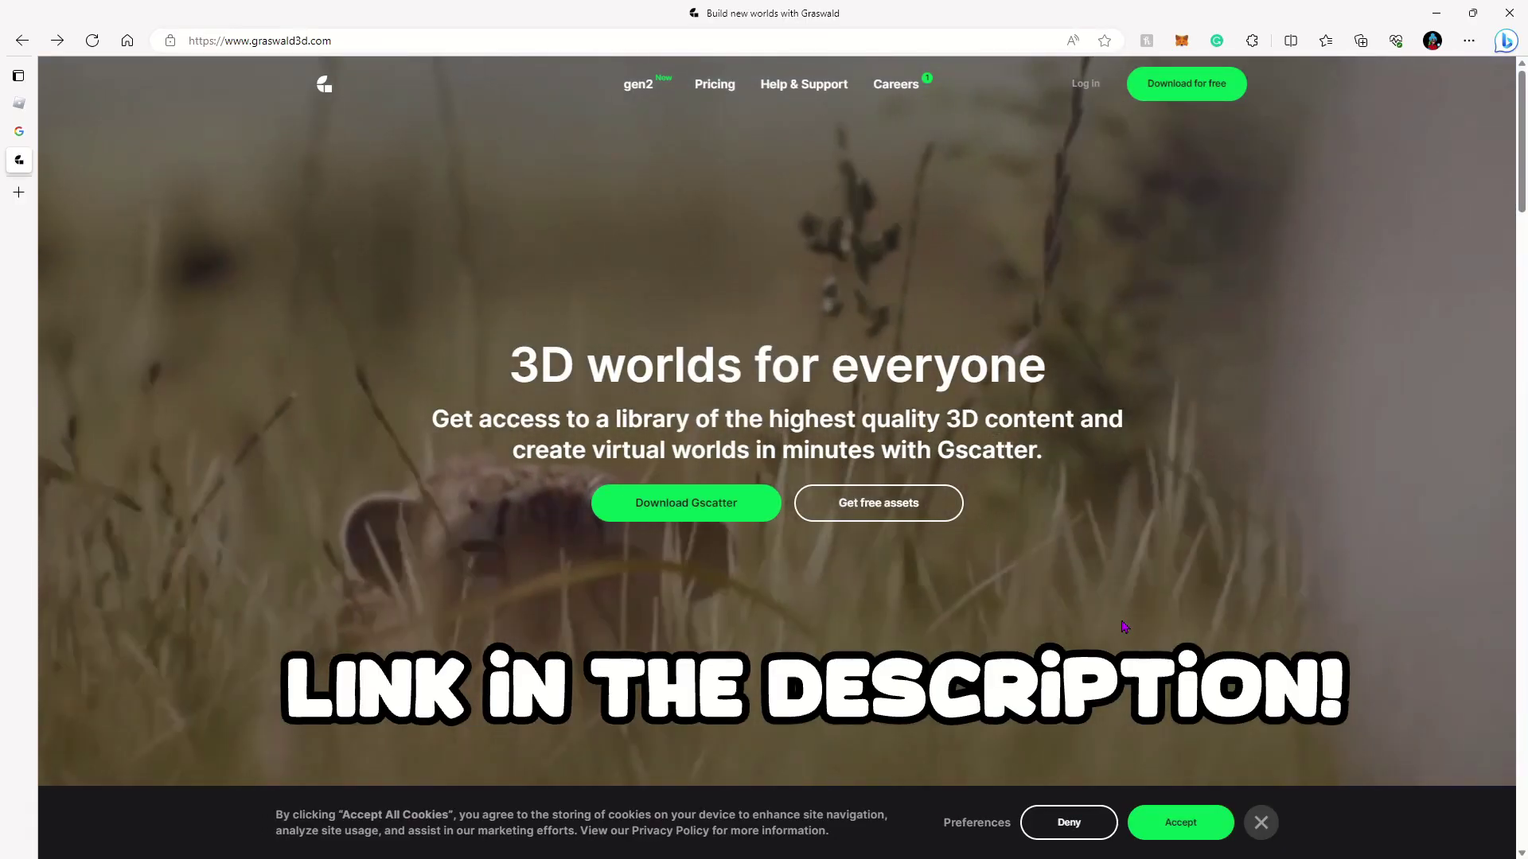
Step: Go to the Graswald Store's Gscatter downloads page
click(750, 516)
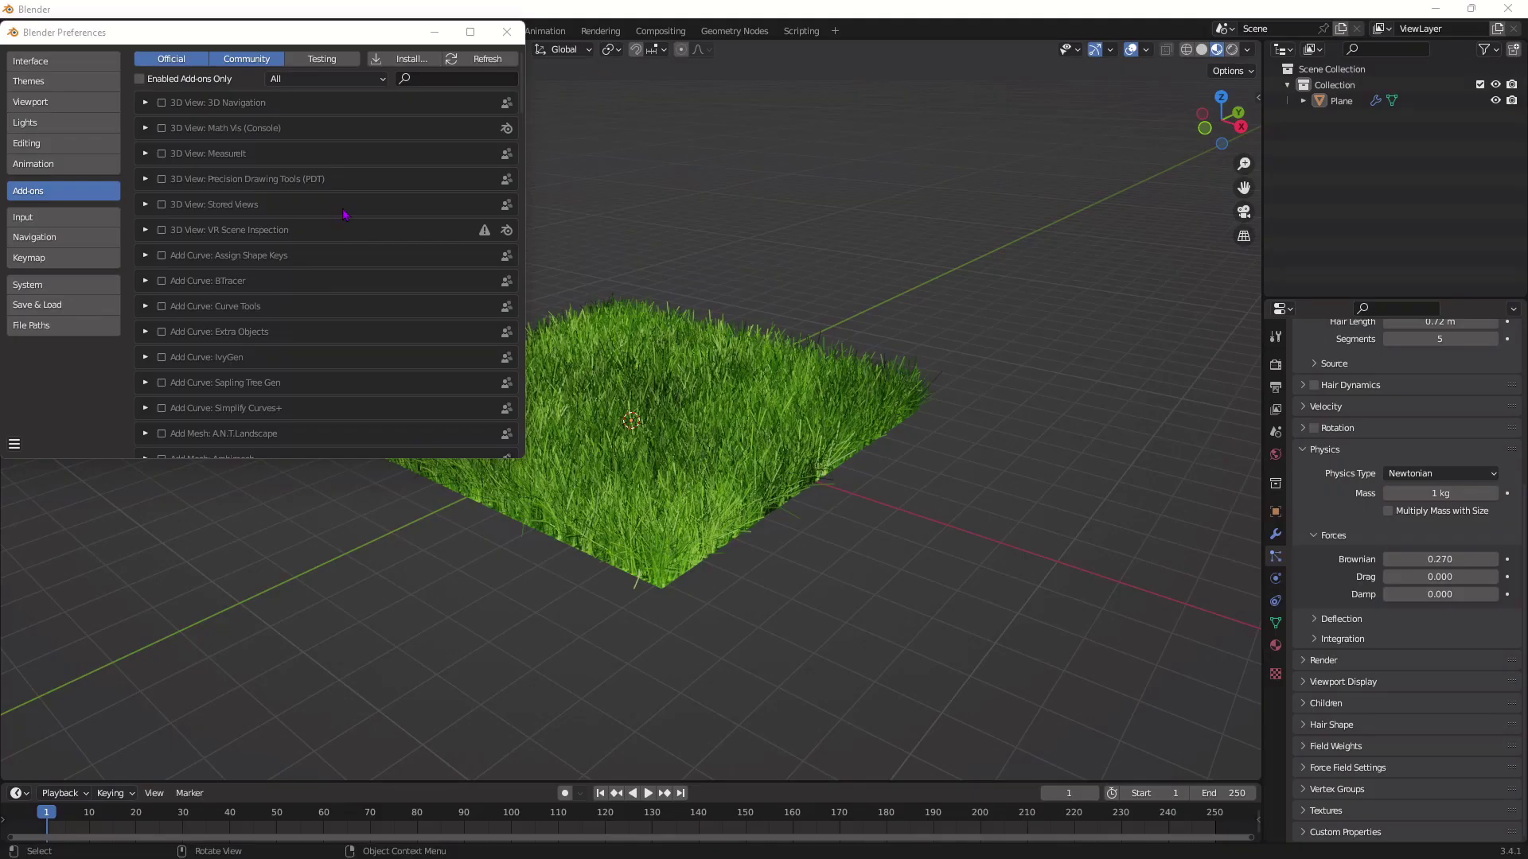
Step: Filter the add-on list with 'gs' to find the enabled GScatter add-on
click(431, 78)
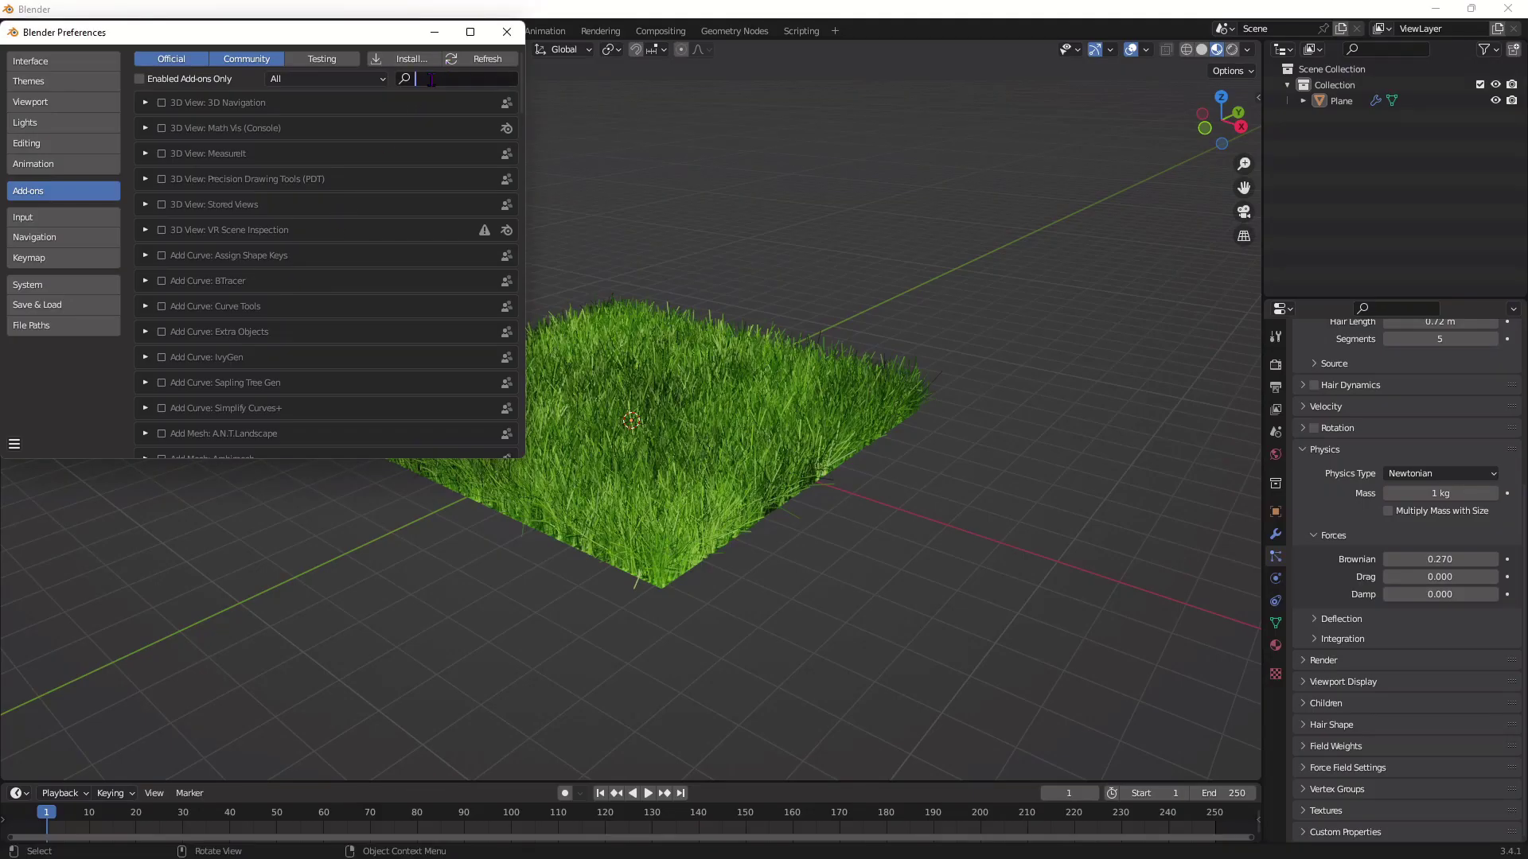
text(gs)
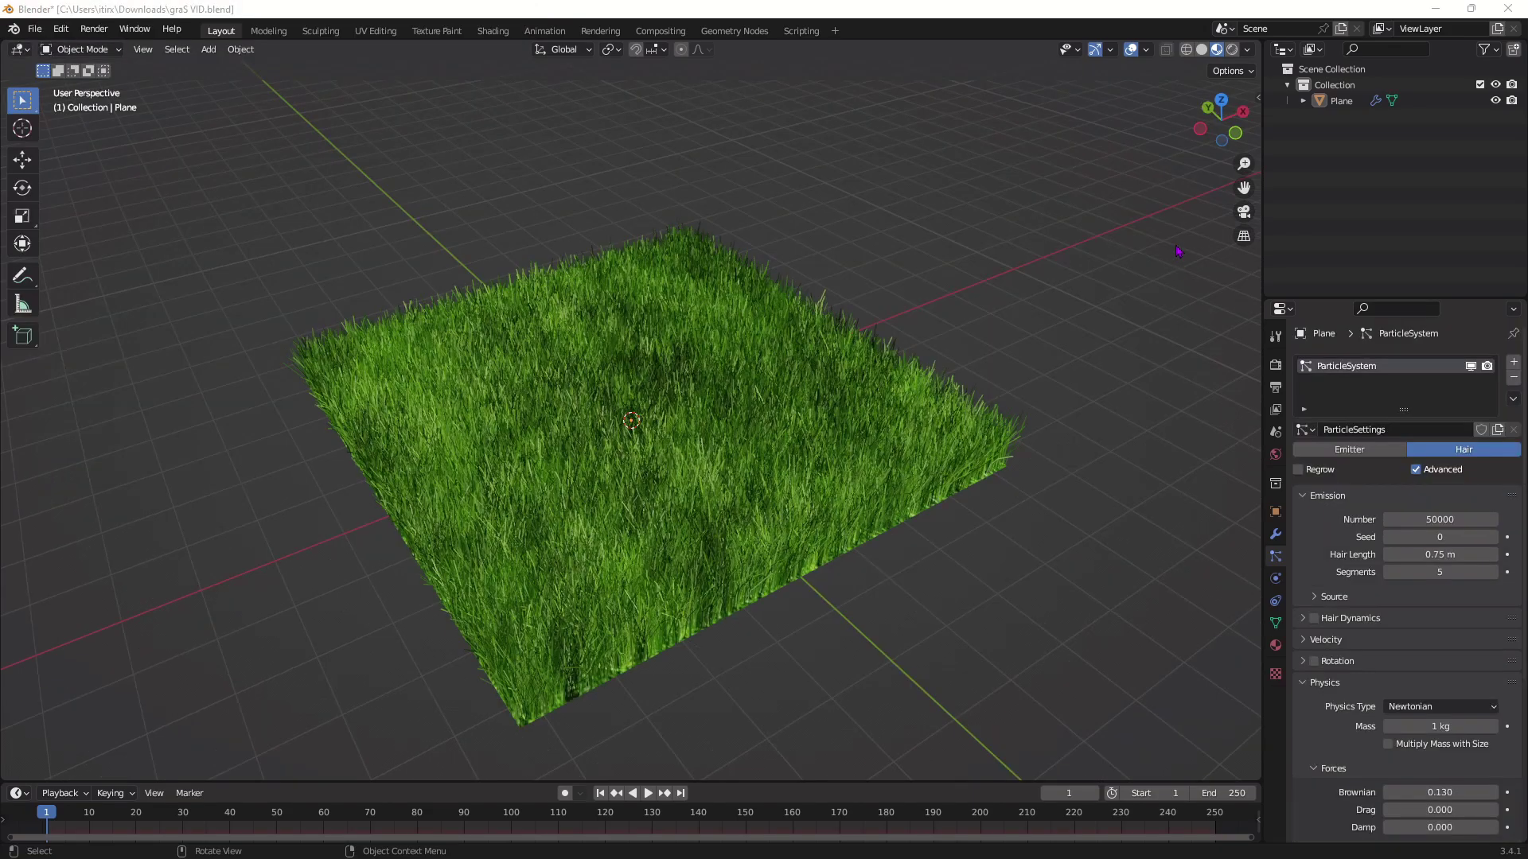
Step: In the GScatter sidebar tab, pick the grass plane as Emitter and open the Asset Browser
click(1259, 94)
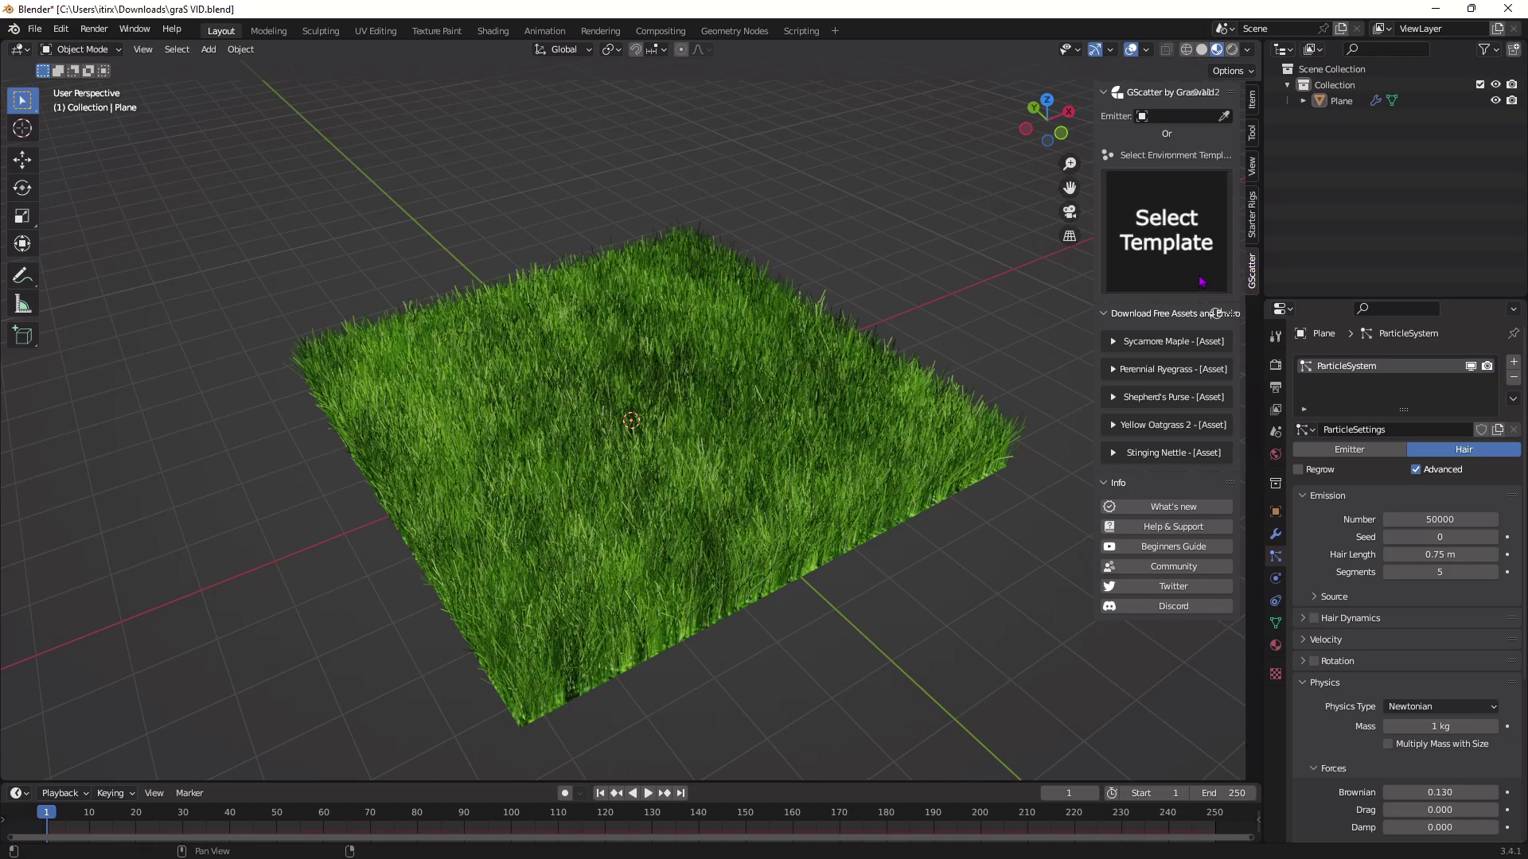
click(1224, 117)
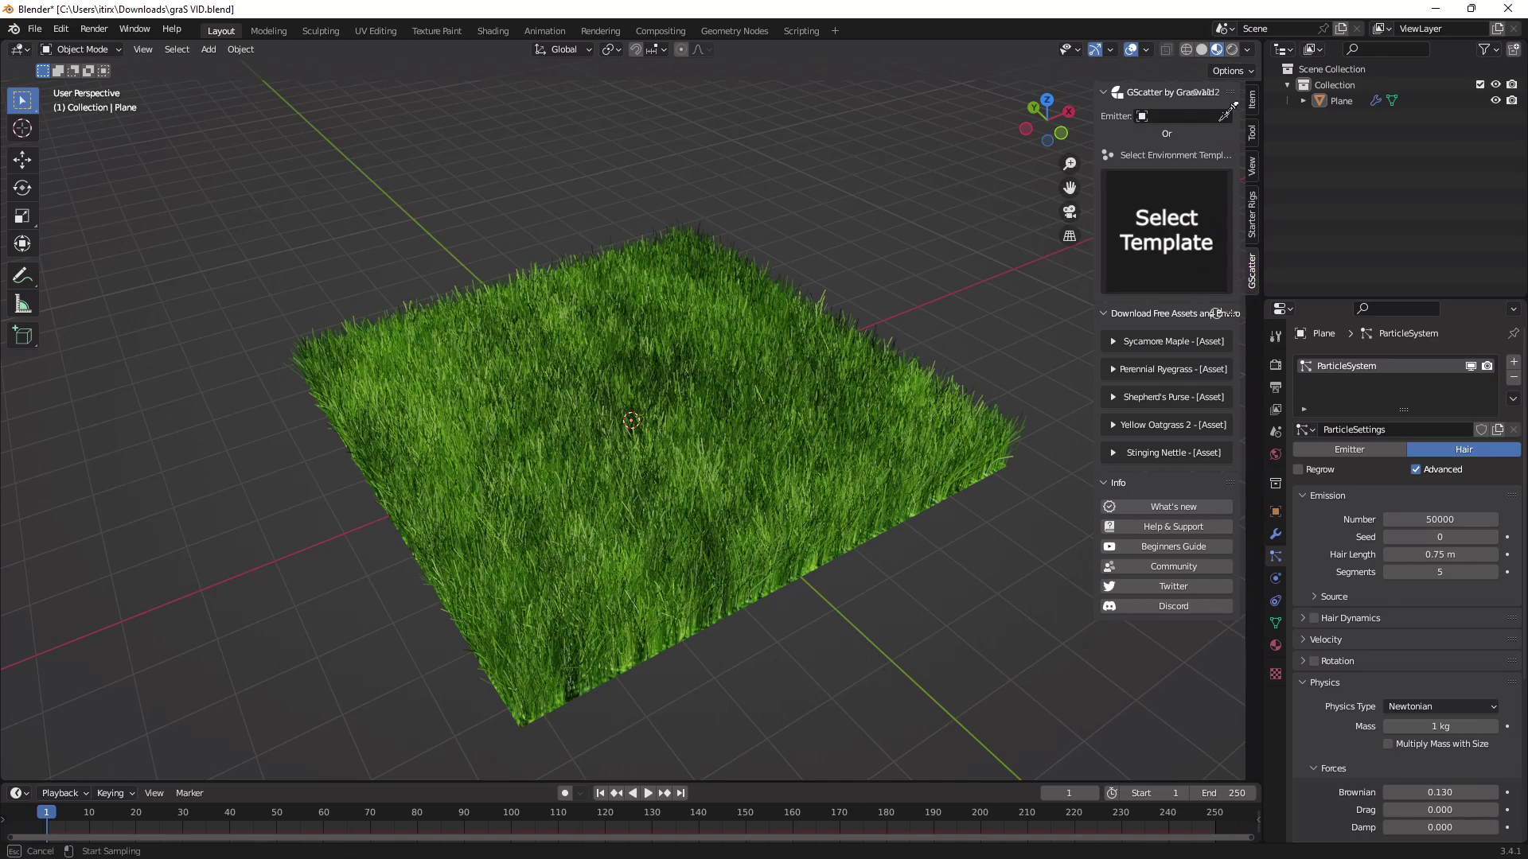
click(731, 347)
middle_drag(727, 363, 728, 334)
click(1140, 154)
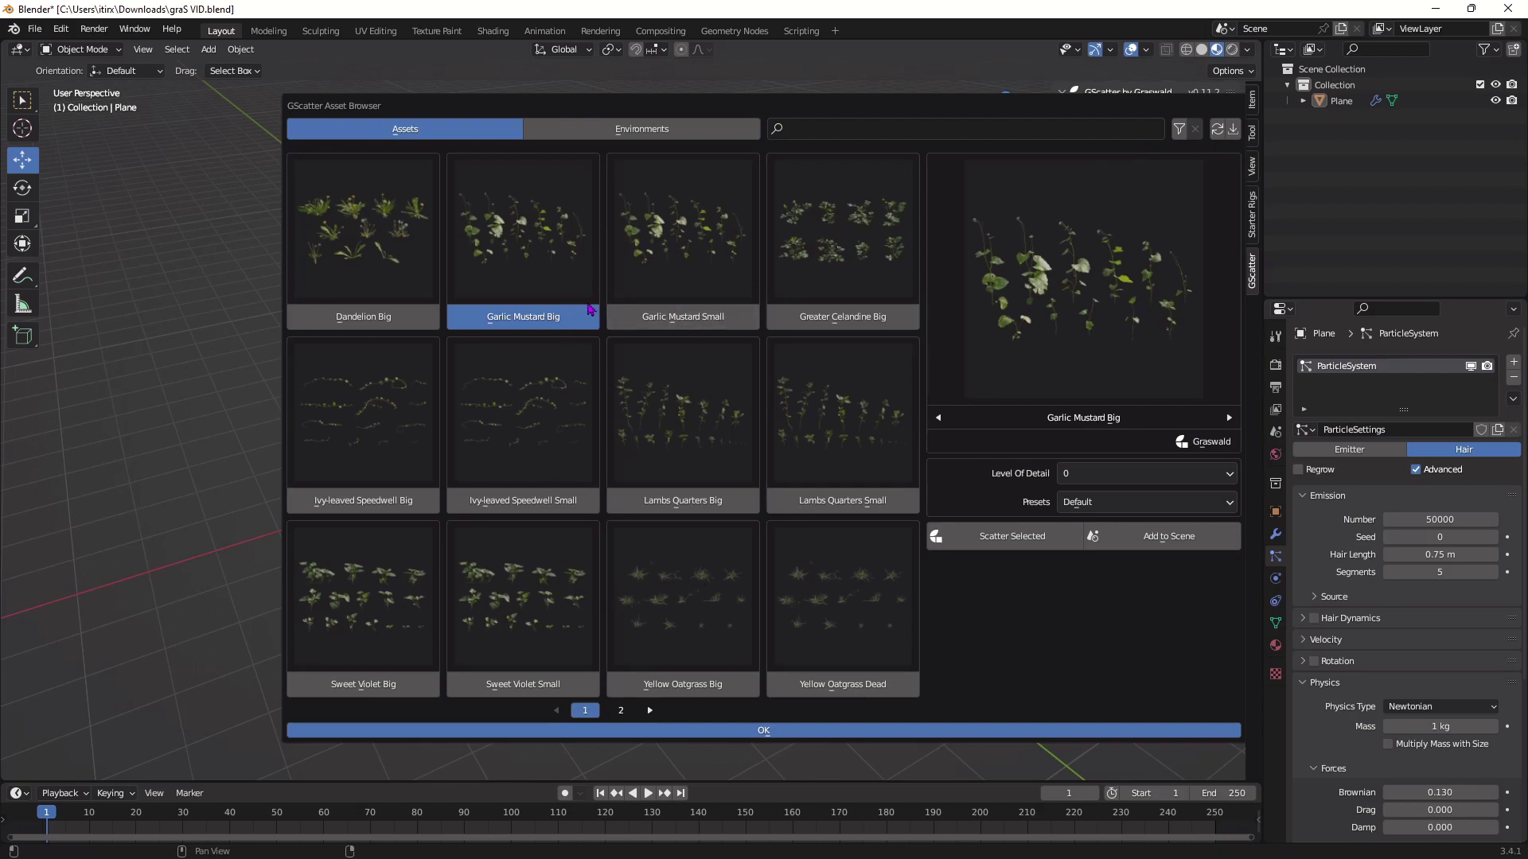
Step: Reopen the GScatter Asset Browser, select Dandelion Big, and scatter it over the plane
key(Escape)
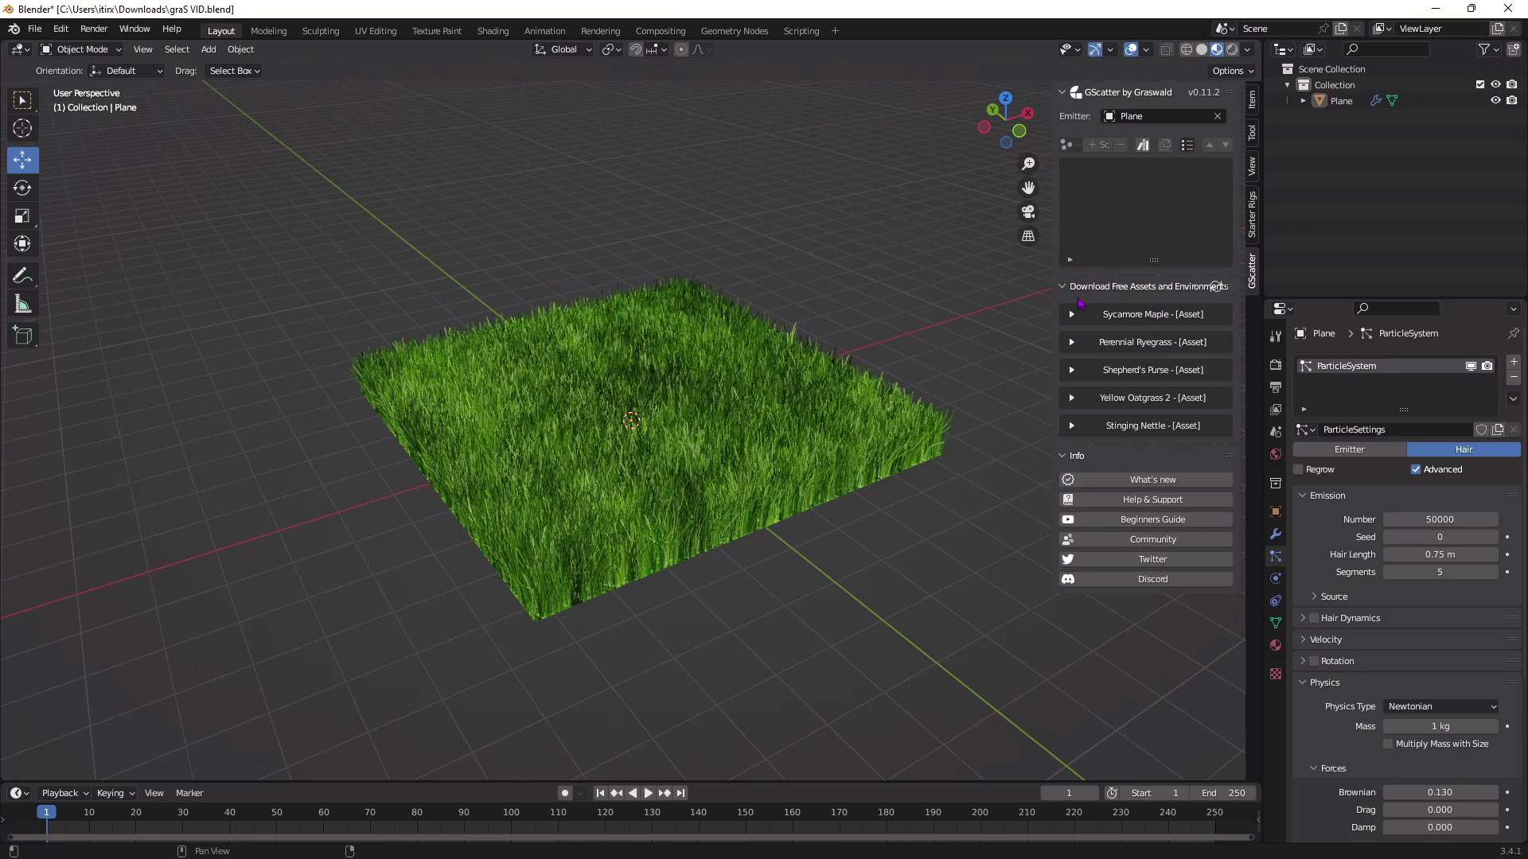
click(1146, 323)
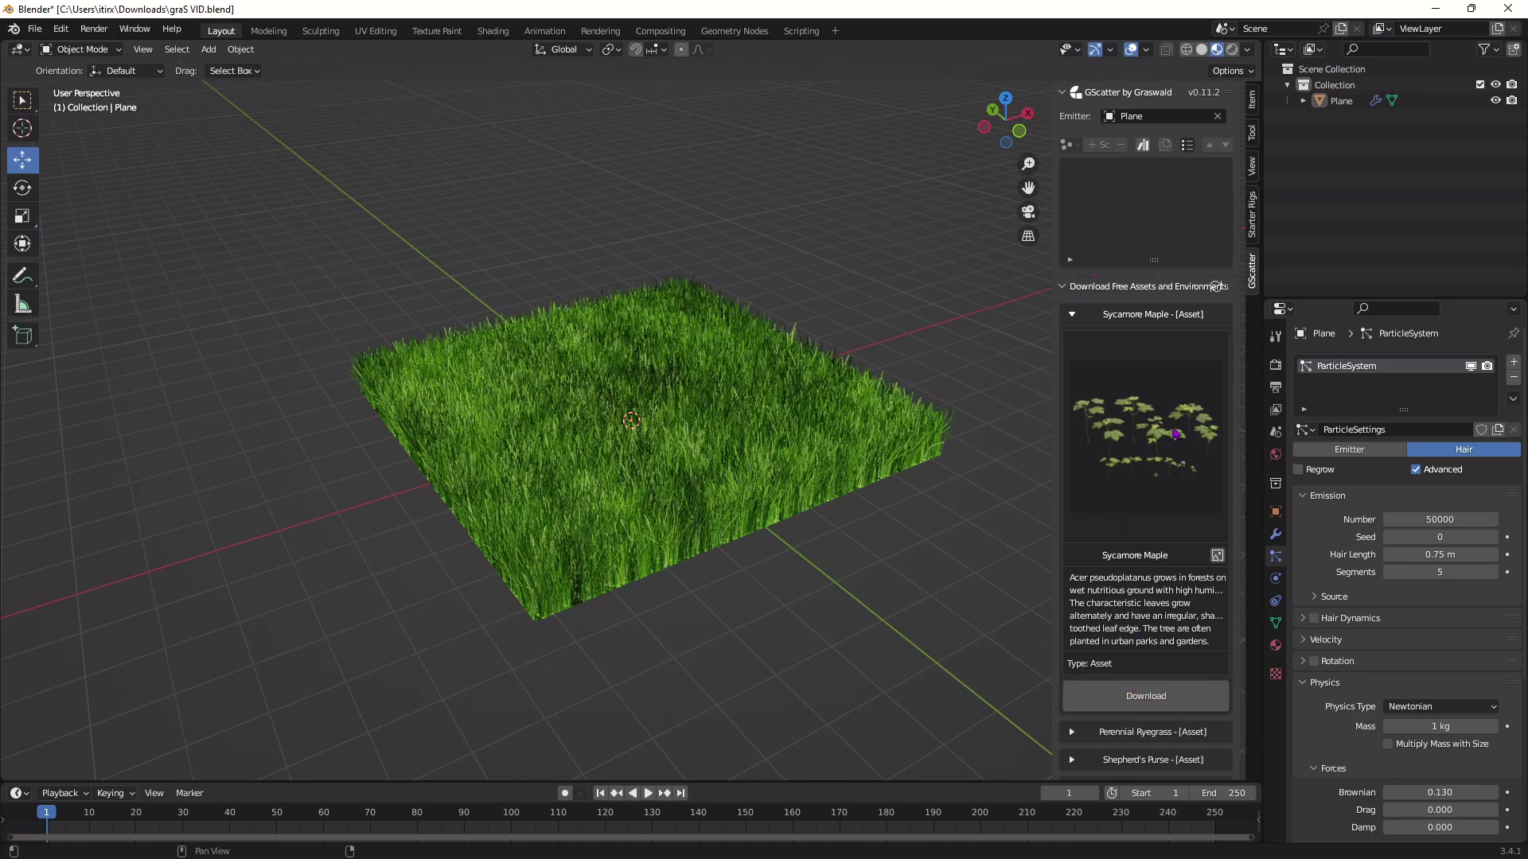
click(1159, 316)
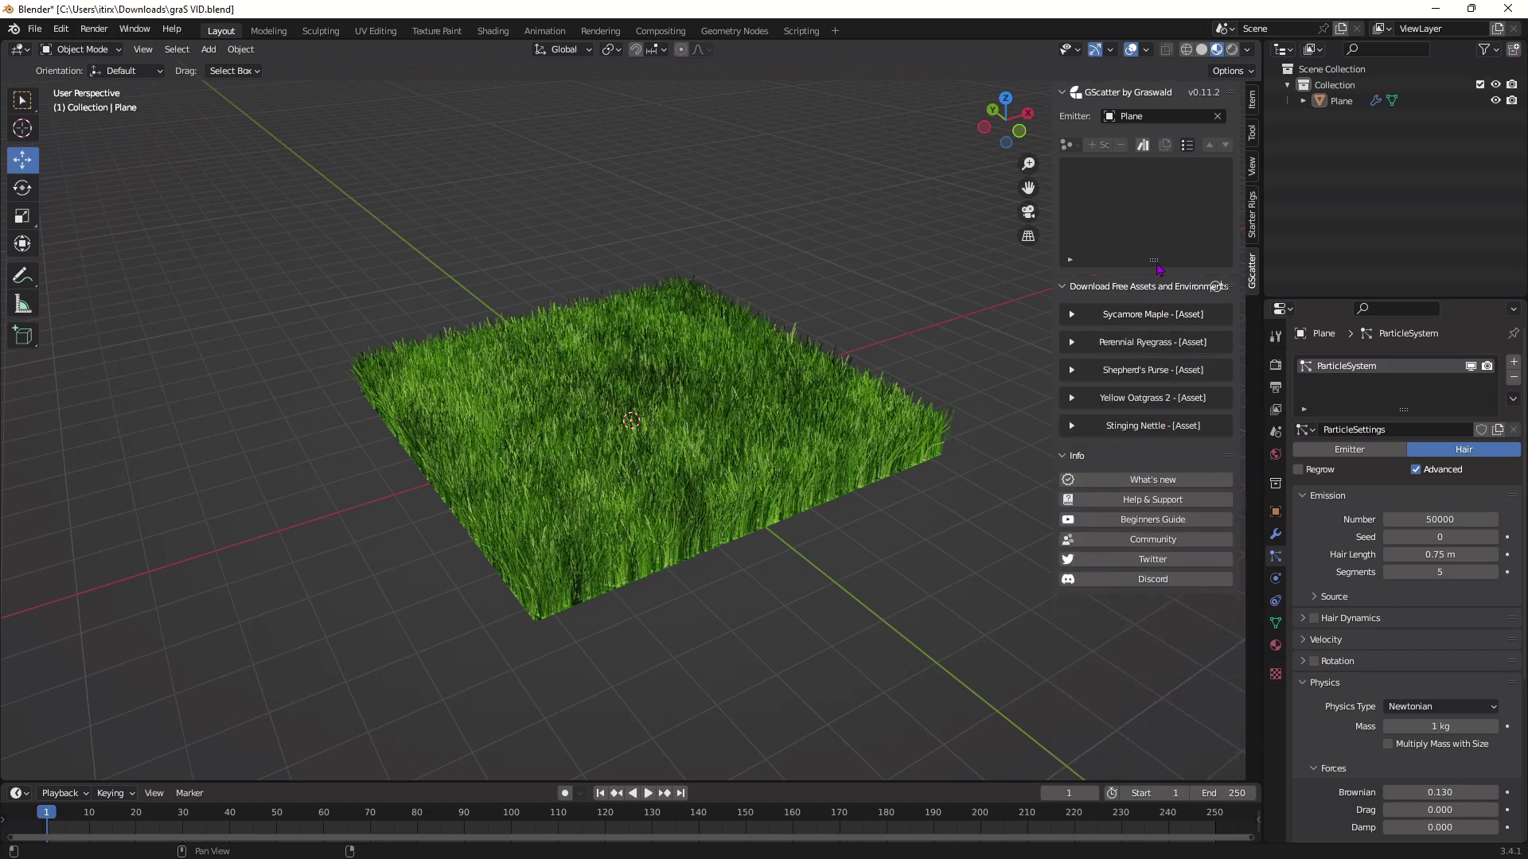
click(1144, 145)
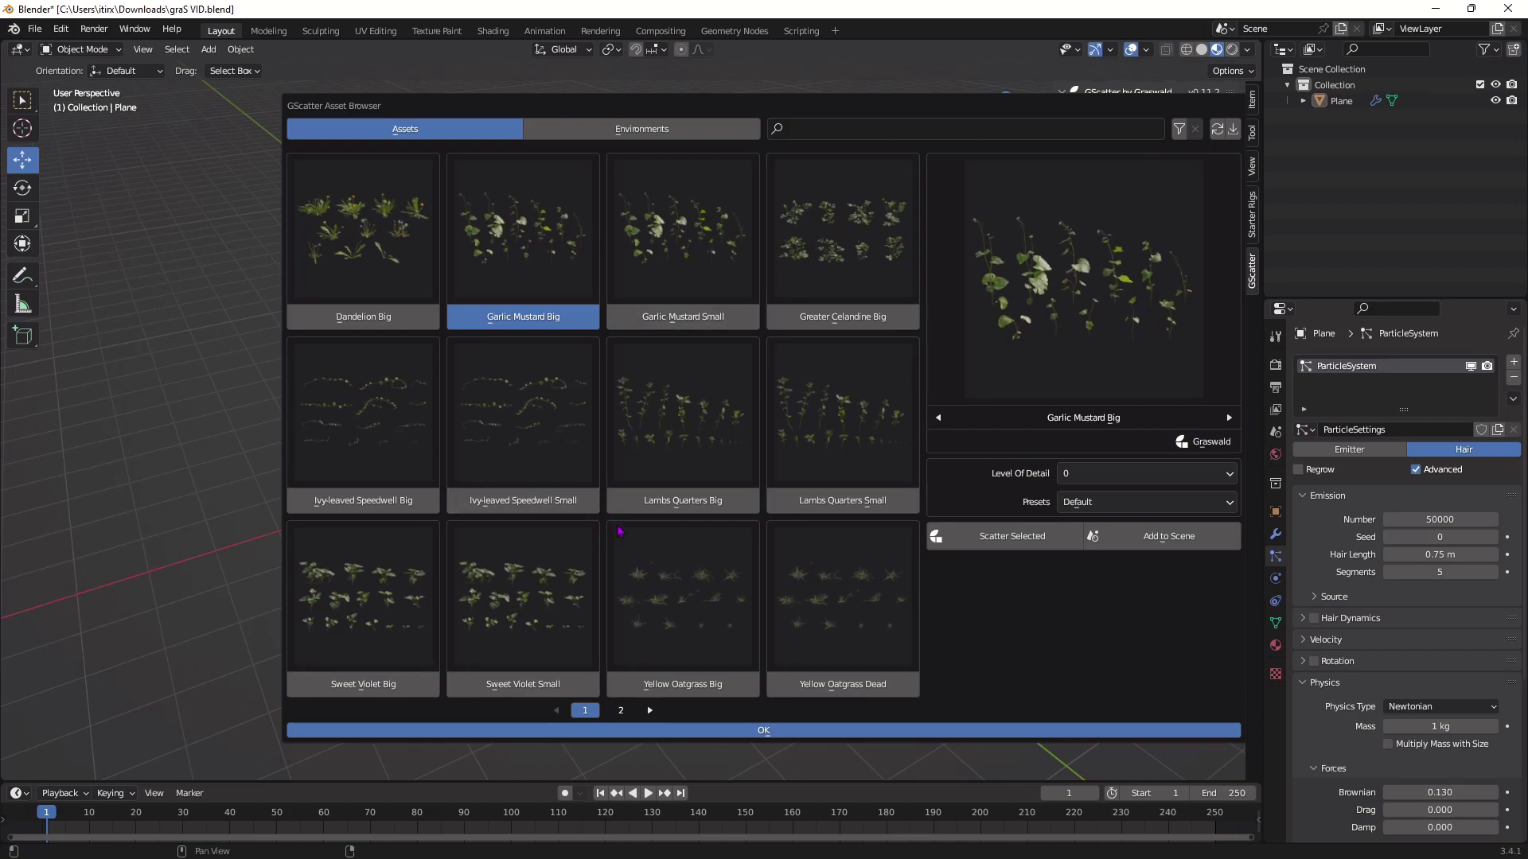
click(392, 317)
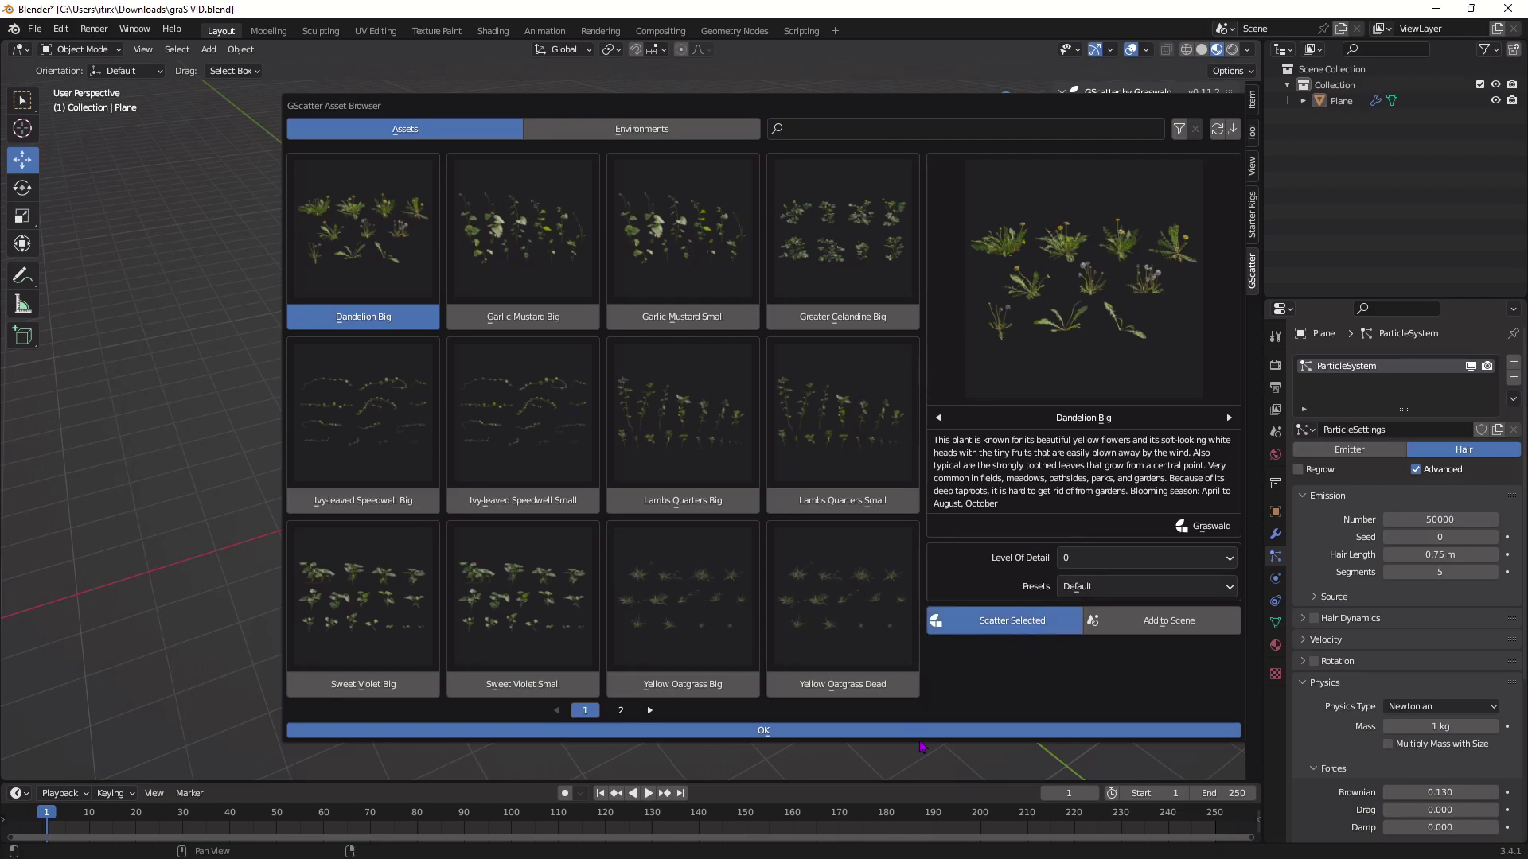
click(920, 731)
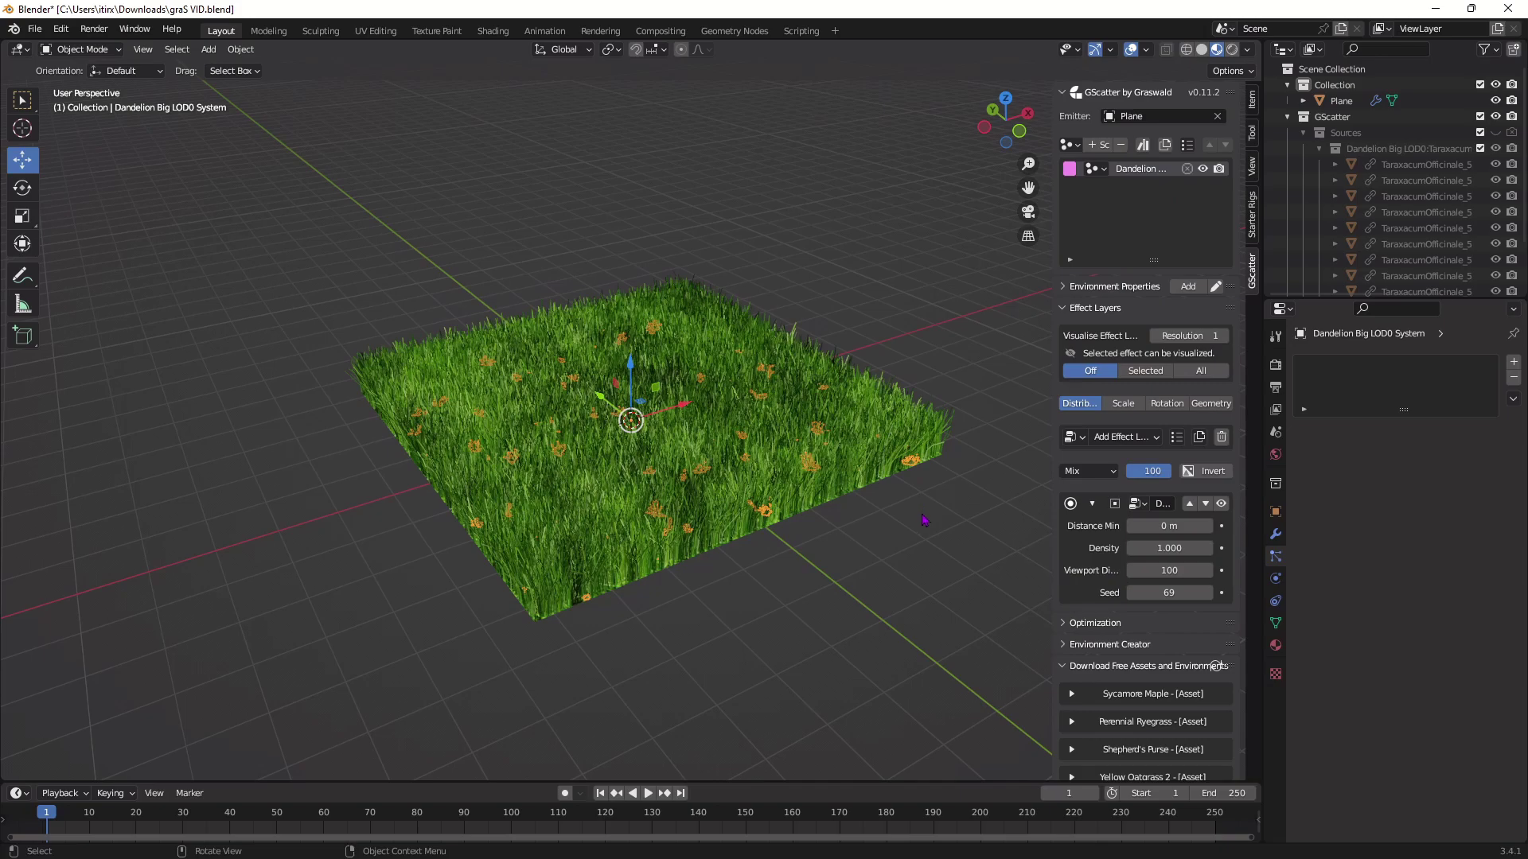
Step: Adjust the Distance Min spacing and raise the dandelion Density to 2.700
middle_drag(923, 519, 716, 511)
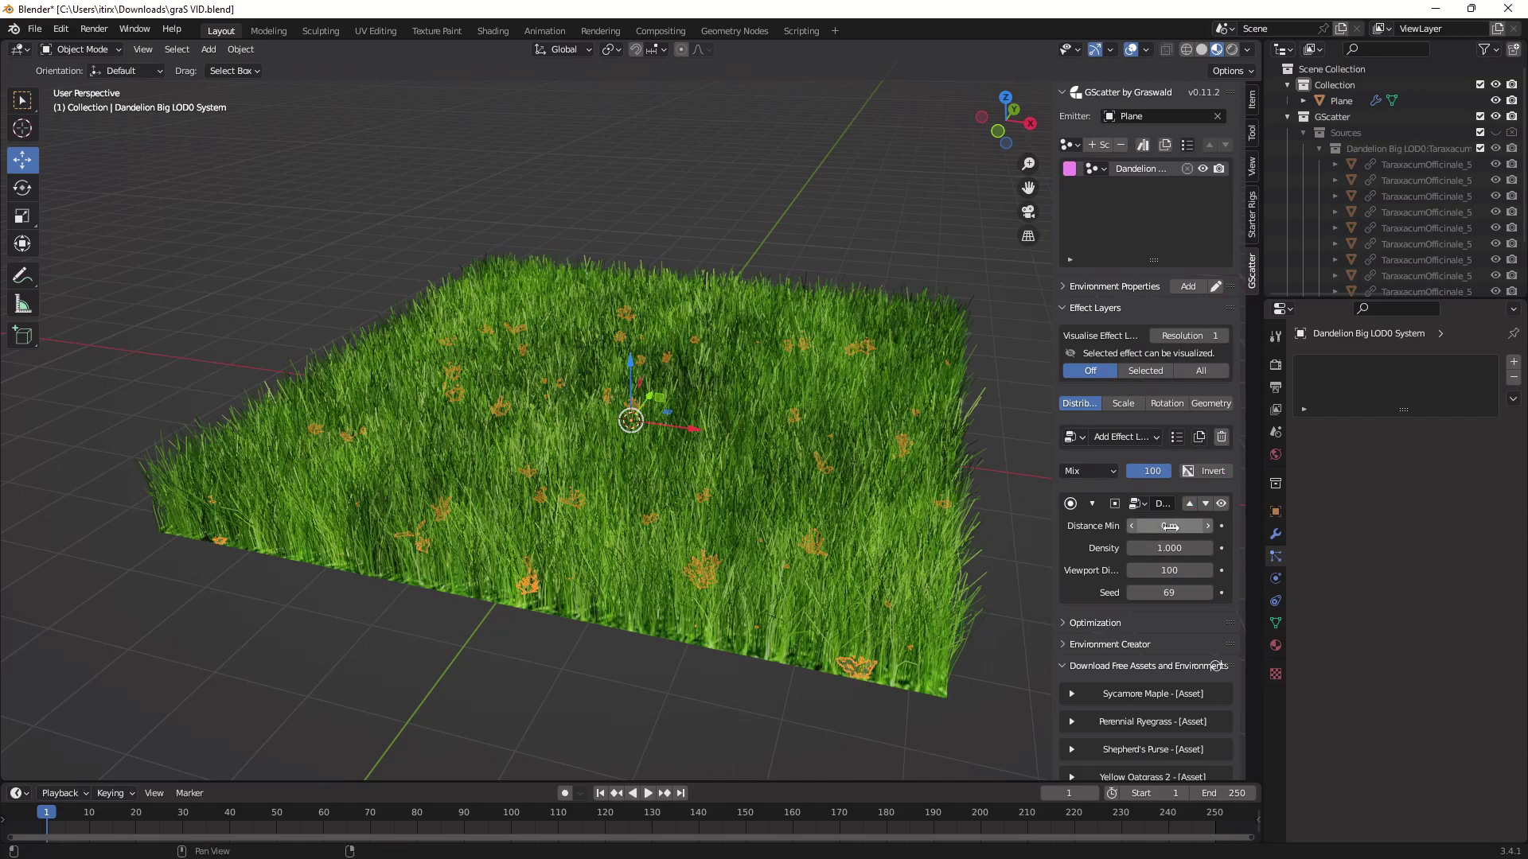
drag(1169, 528, 1193, 548)
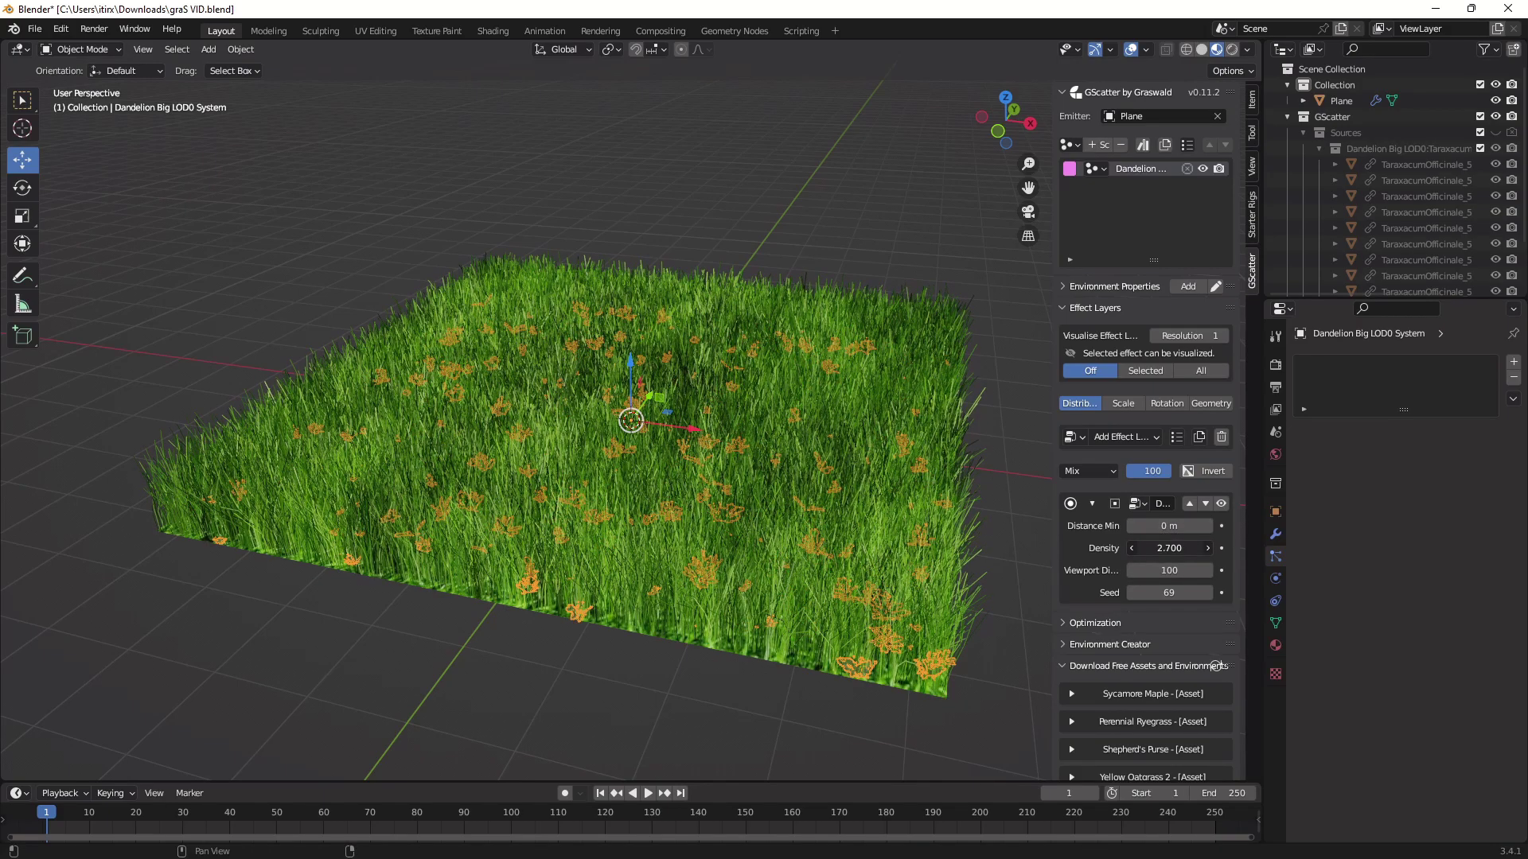
Step: Set the Dandelion Big scatter's main scale from 1.000 to 4.900
click(1124, 404)
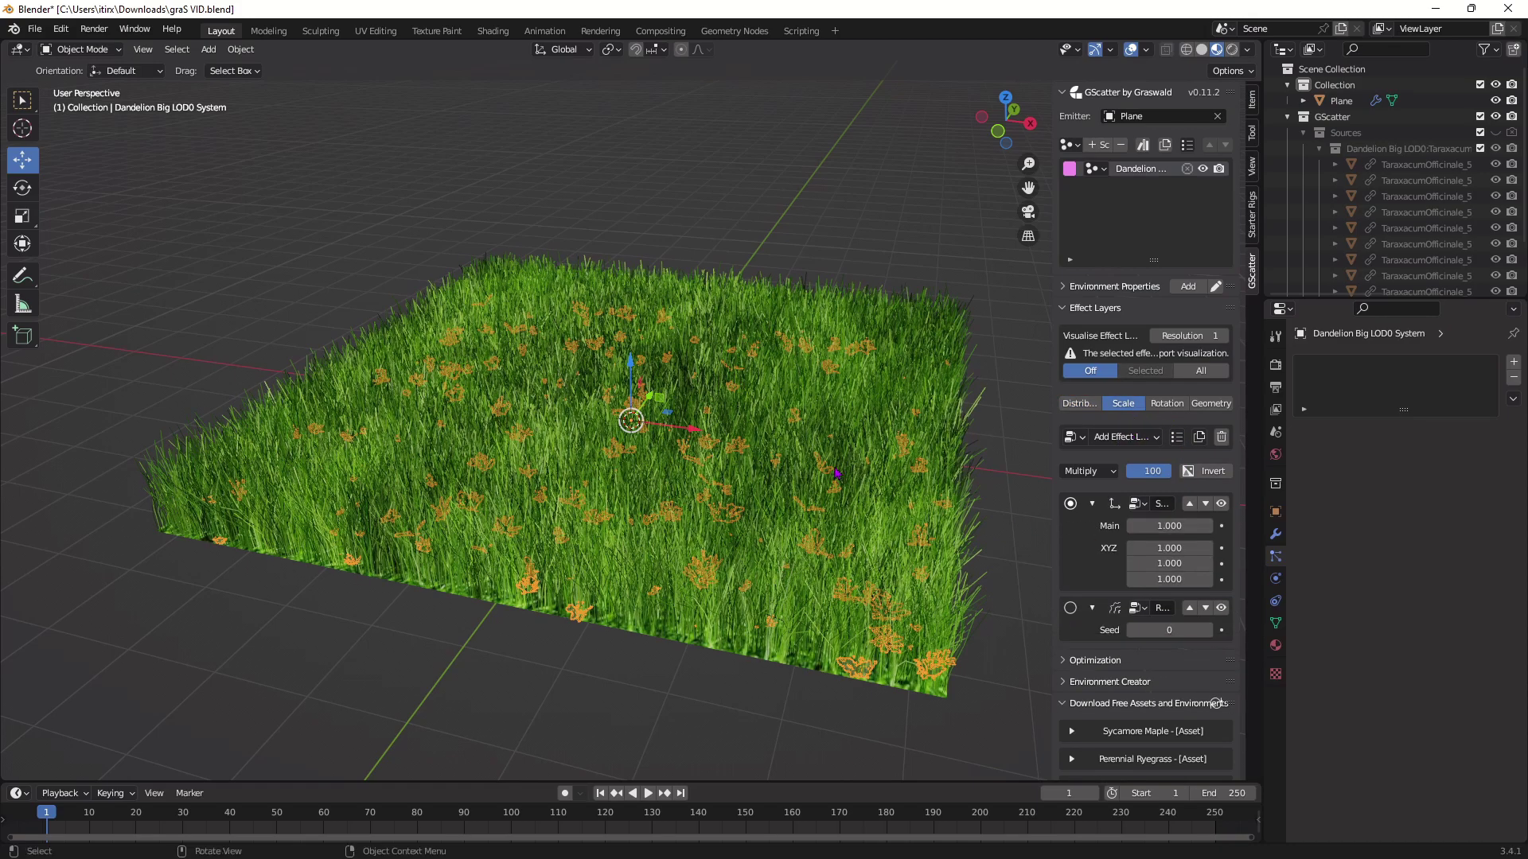
mouse_move(835, 478)
middle_down()
mouse_move(835, 446)
mouse_move(836, 493)
middle_up()
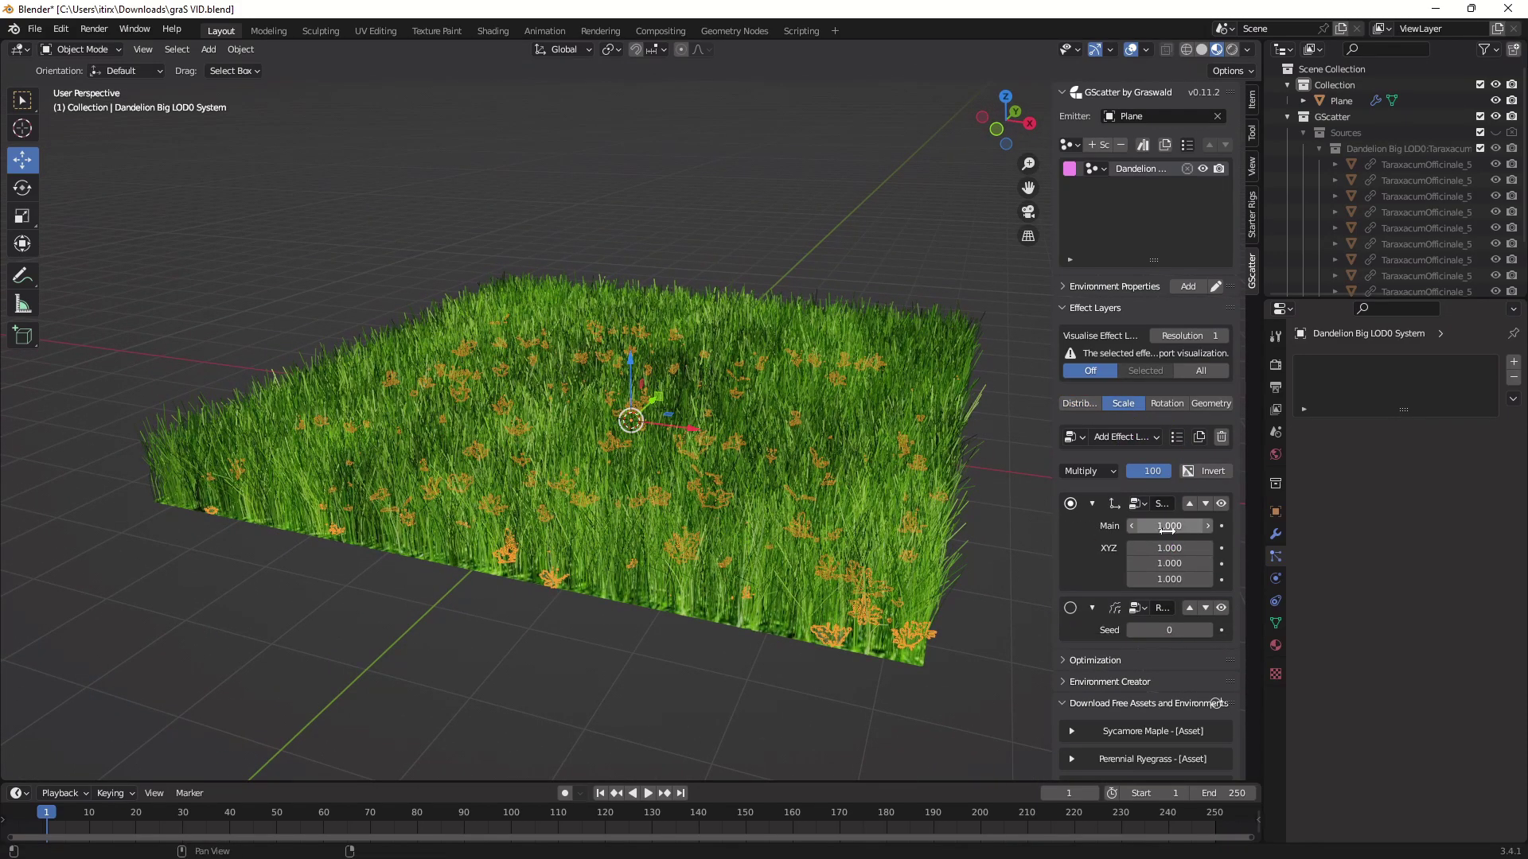
drag(1168, 529, 1230, 529)
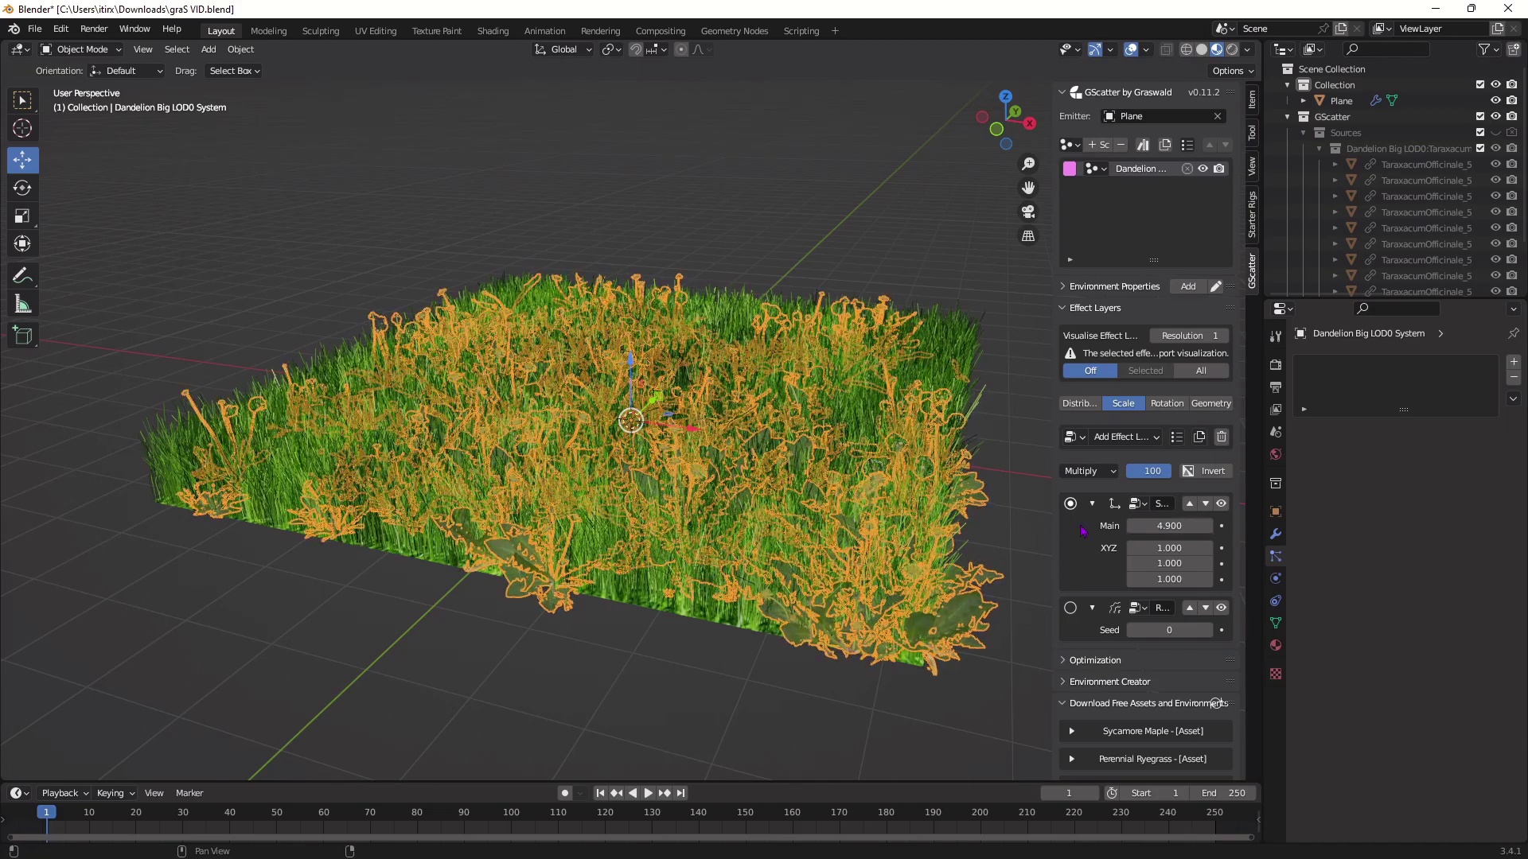
Step: Deselect the scatter and move in to inspect the enlarged dandelions
click(840, 242)
middle_drag(839, 243, 977, 453)
scroll(746, 413, up, 4)
scroll(745, 413, down, 6)
Step: Set the grass plane's hair length to 0.46 m
click(514, 655)
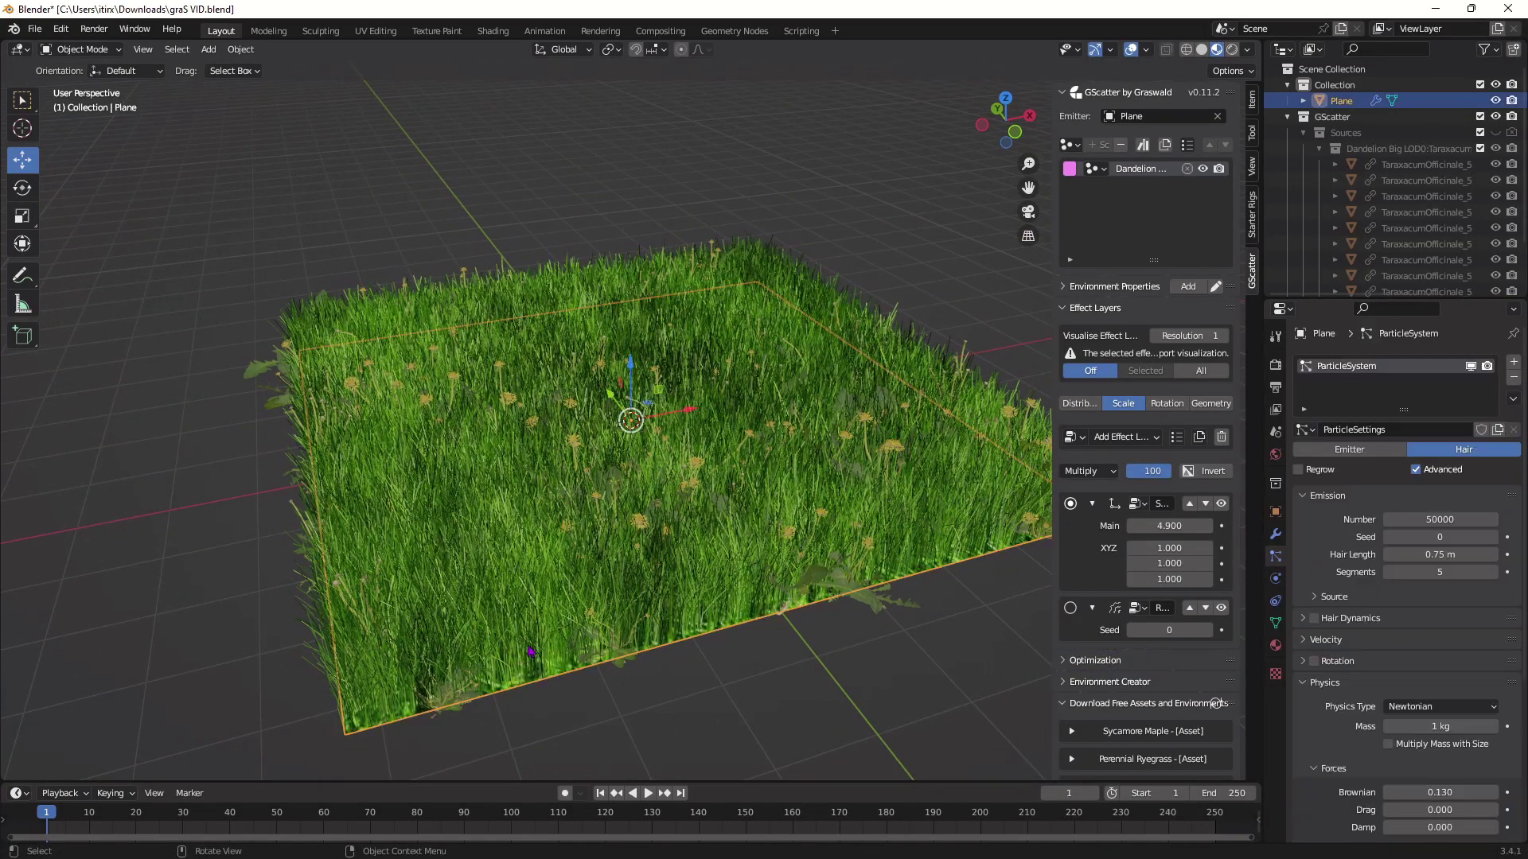
click(1442, 554)
text(0.2)
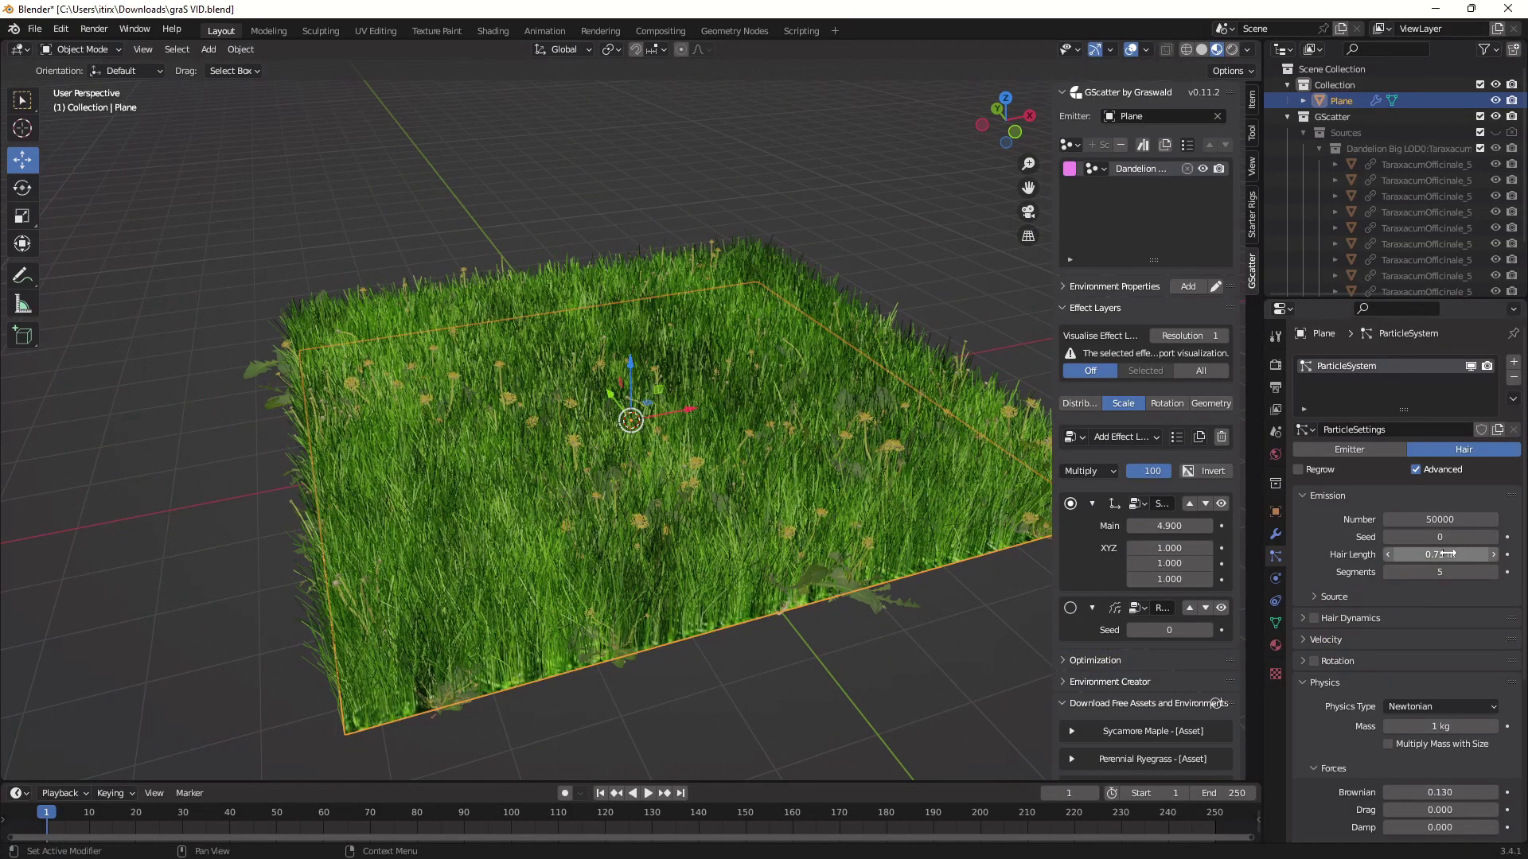
key(Return)
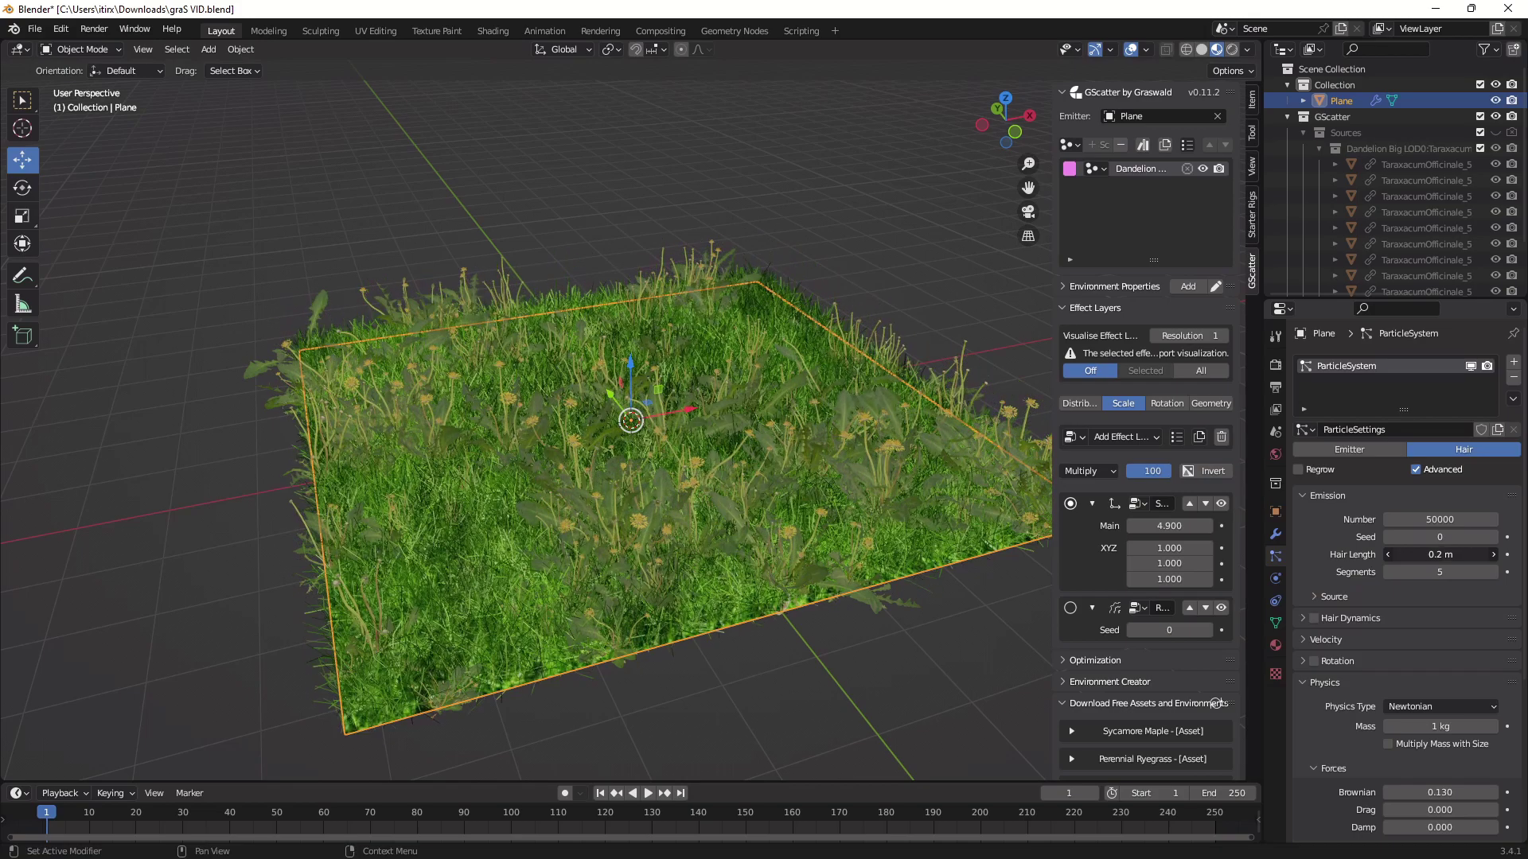
drag(1440, 555, 1488, 554)
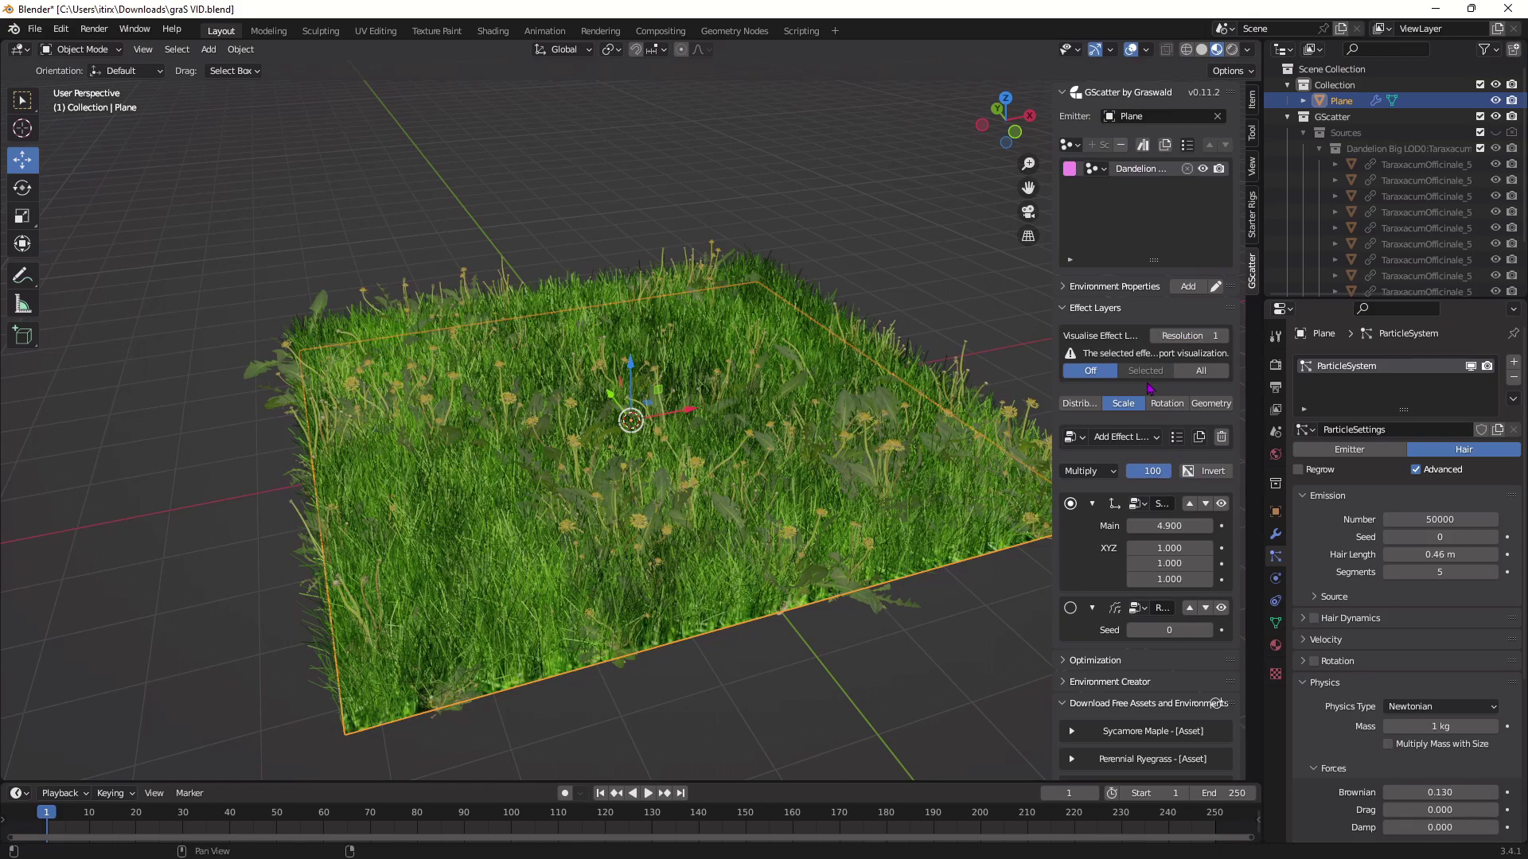
Step: Set the dandelion scatter's main scale to 3.000
click(899, 456)
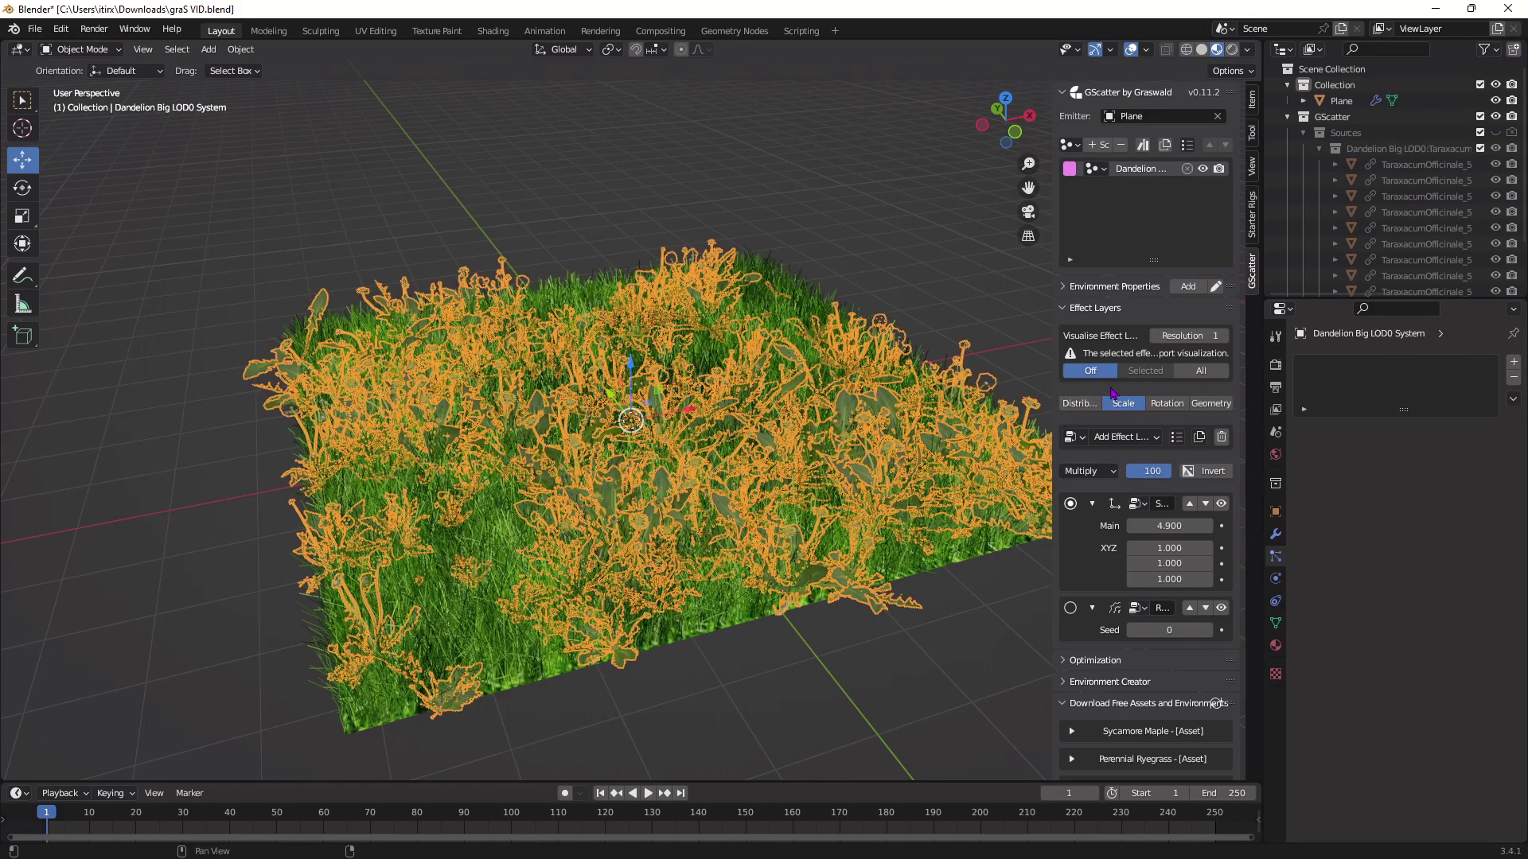
drag(1169, 526, 1138, 526)
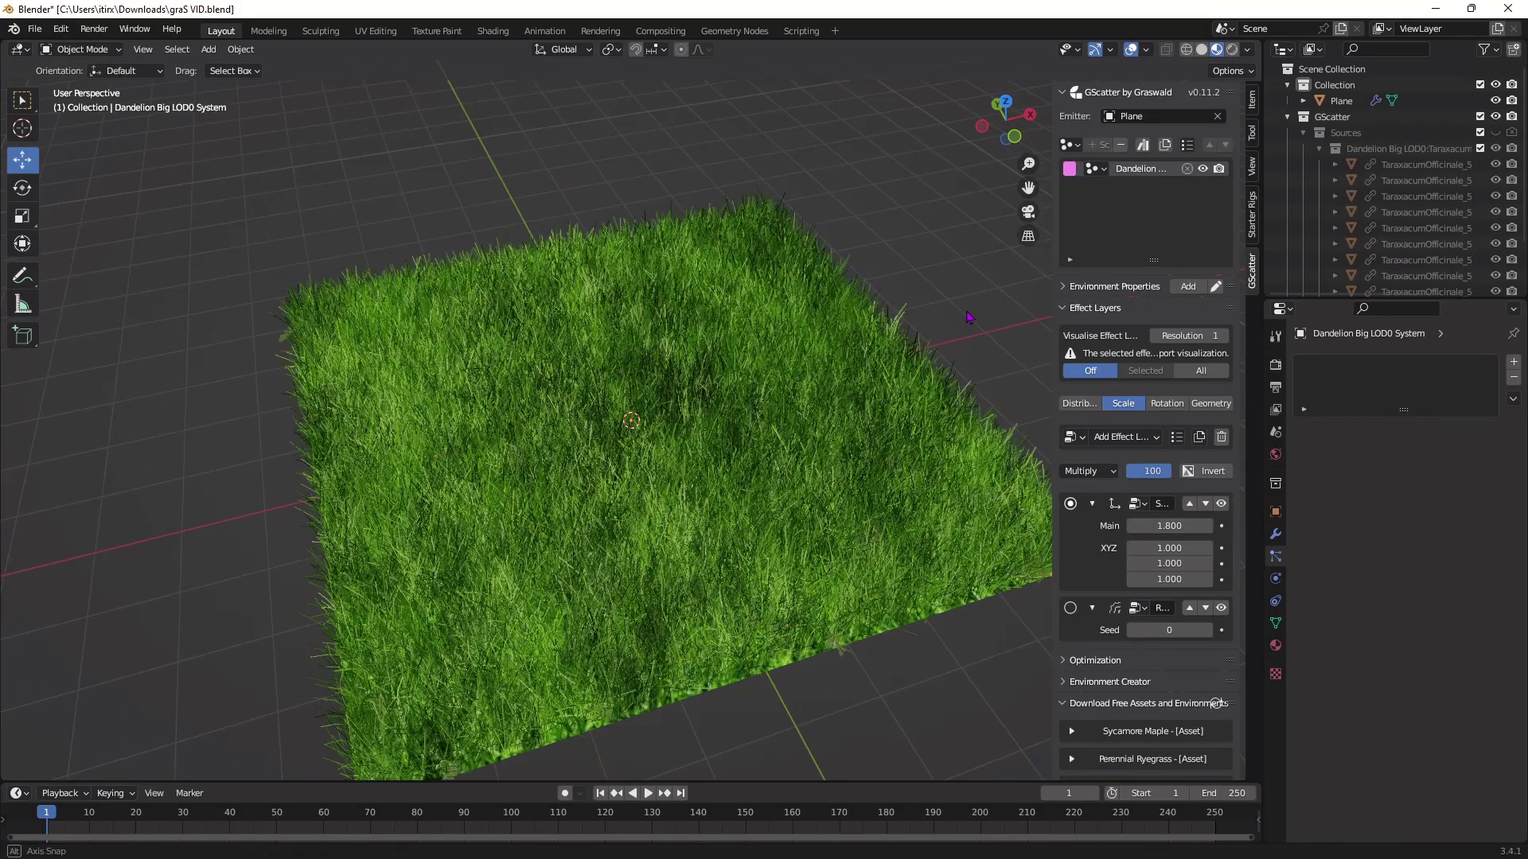
double_click(1169, 526)
text(3)
key(Return)
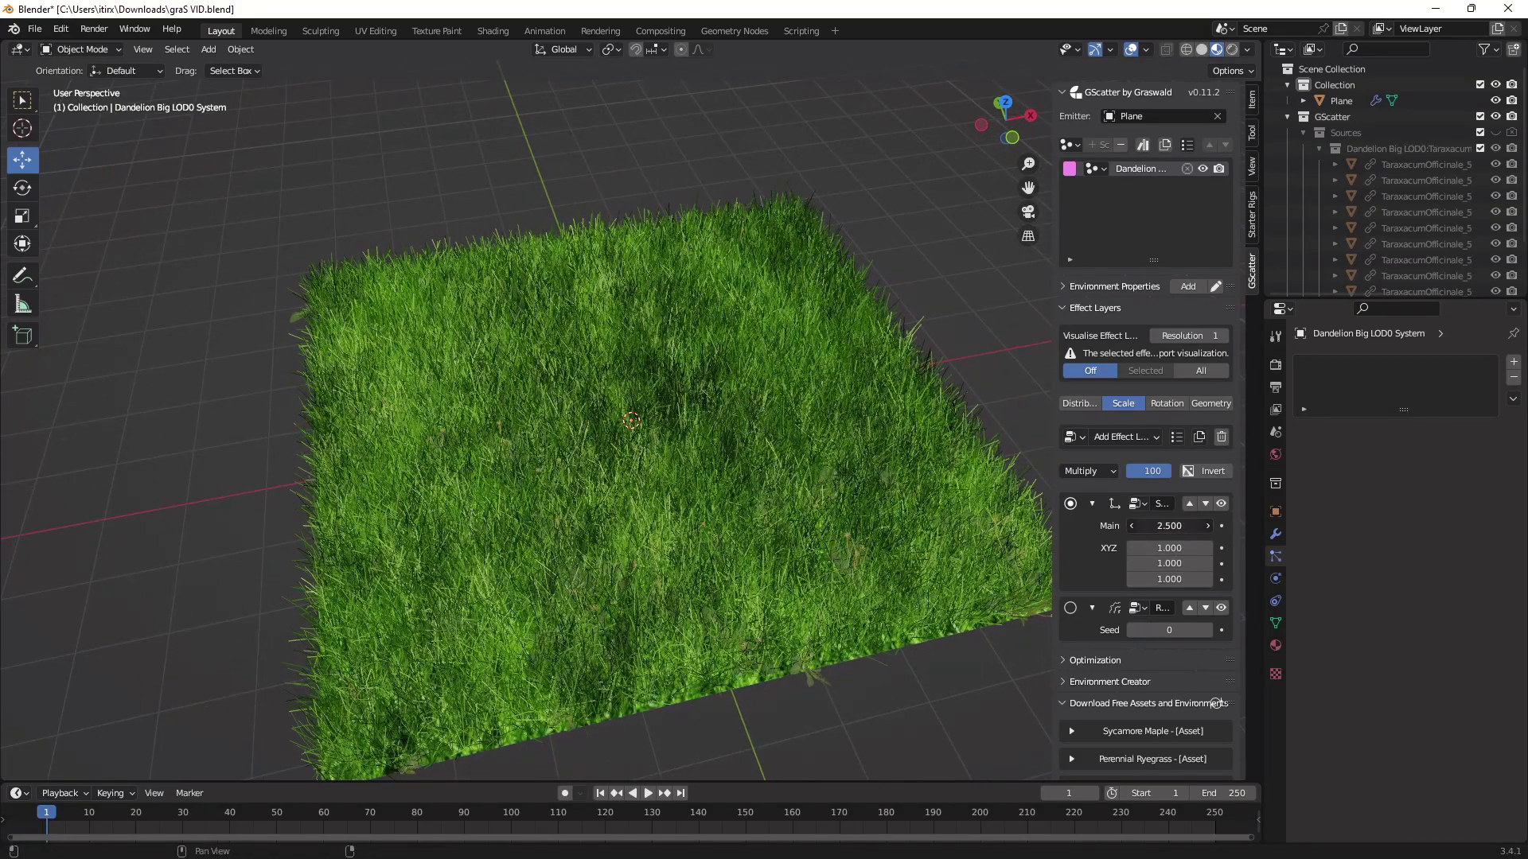
middle_drag(892, 414, 995, 438)
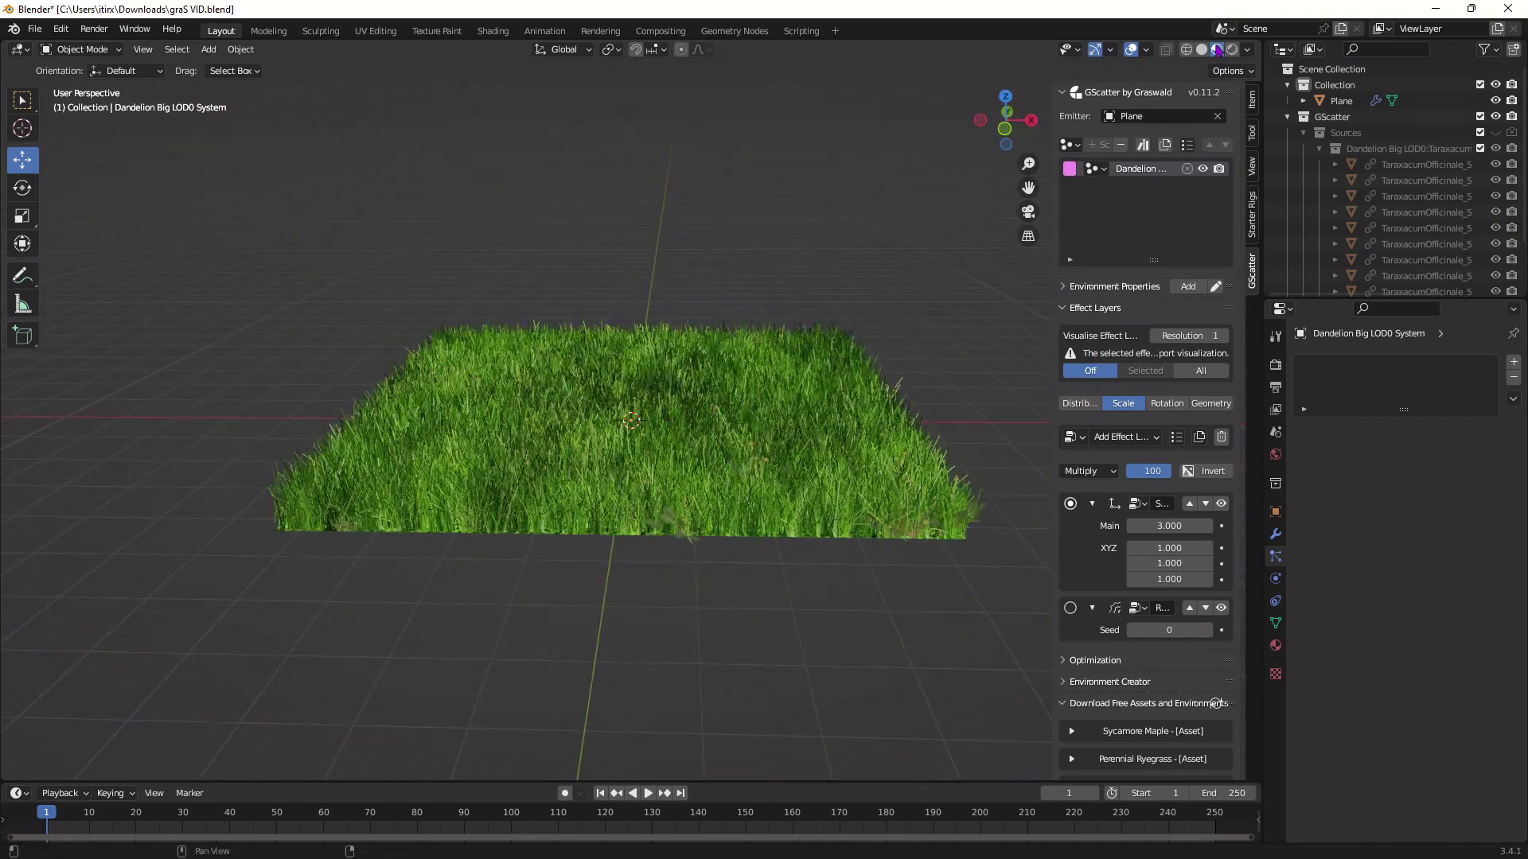
Step: Switch to Rendered shading and keep Eevee as the render engine
click(1232, 50)
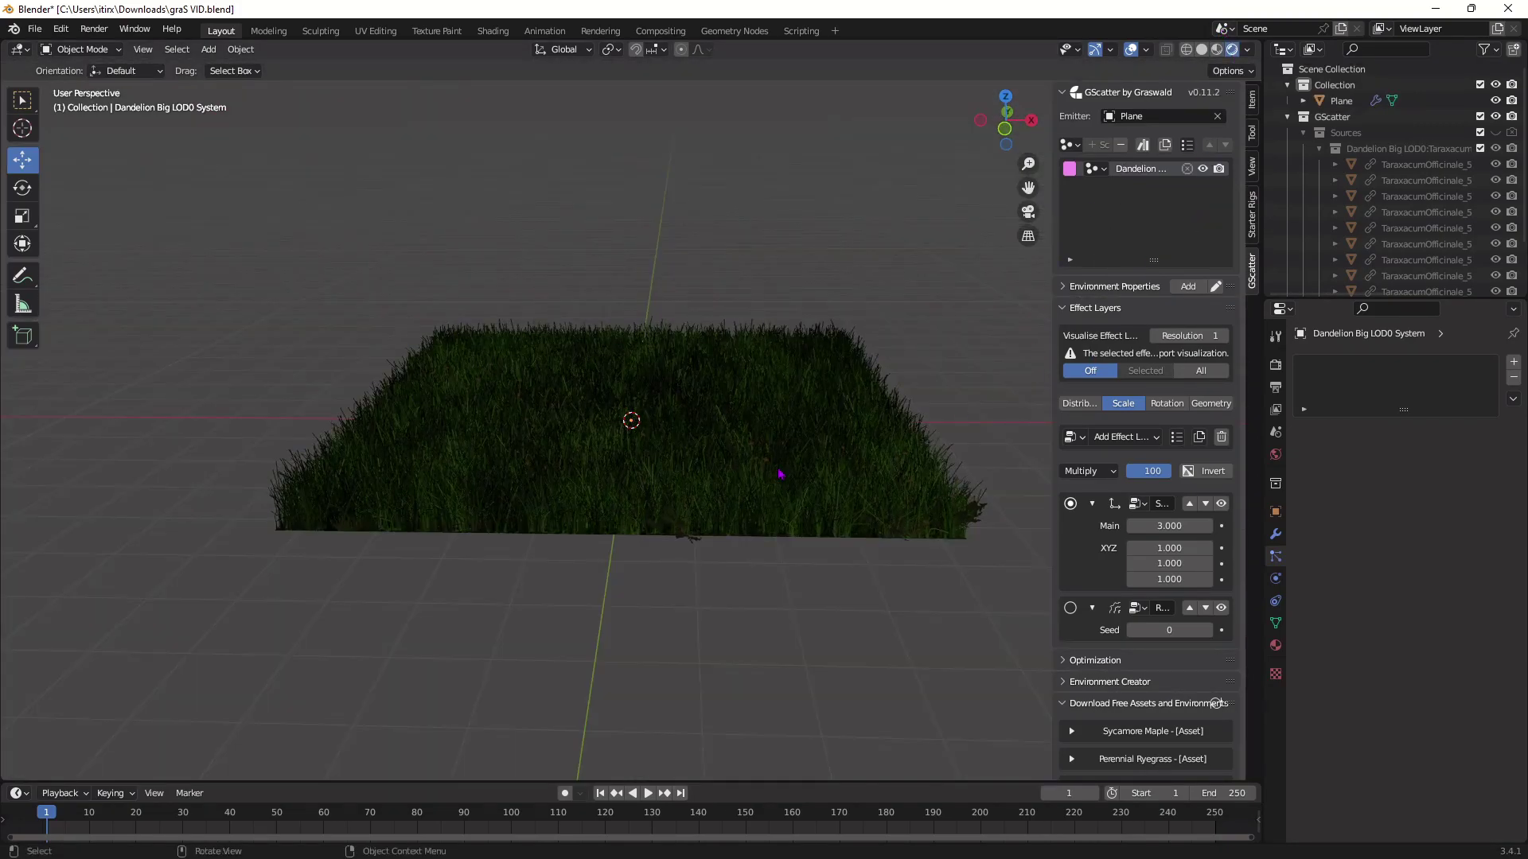
click(1277, 366)
click(1432, 363)
click(1431, 370)
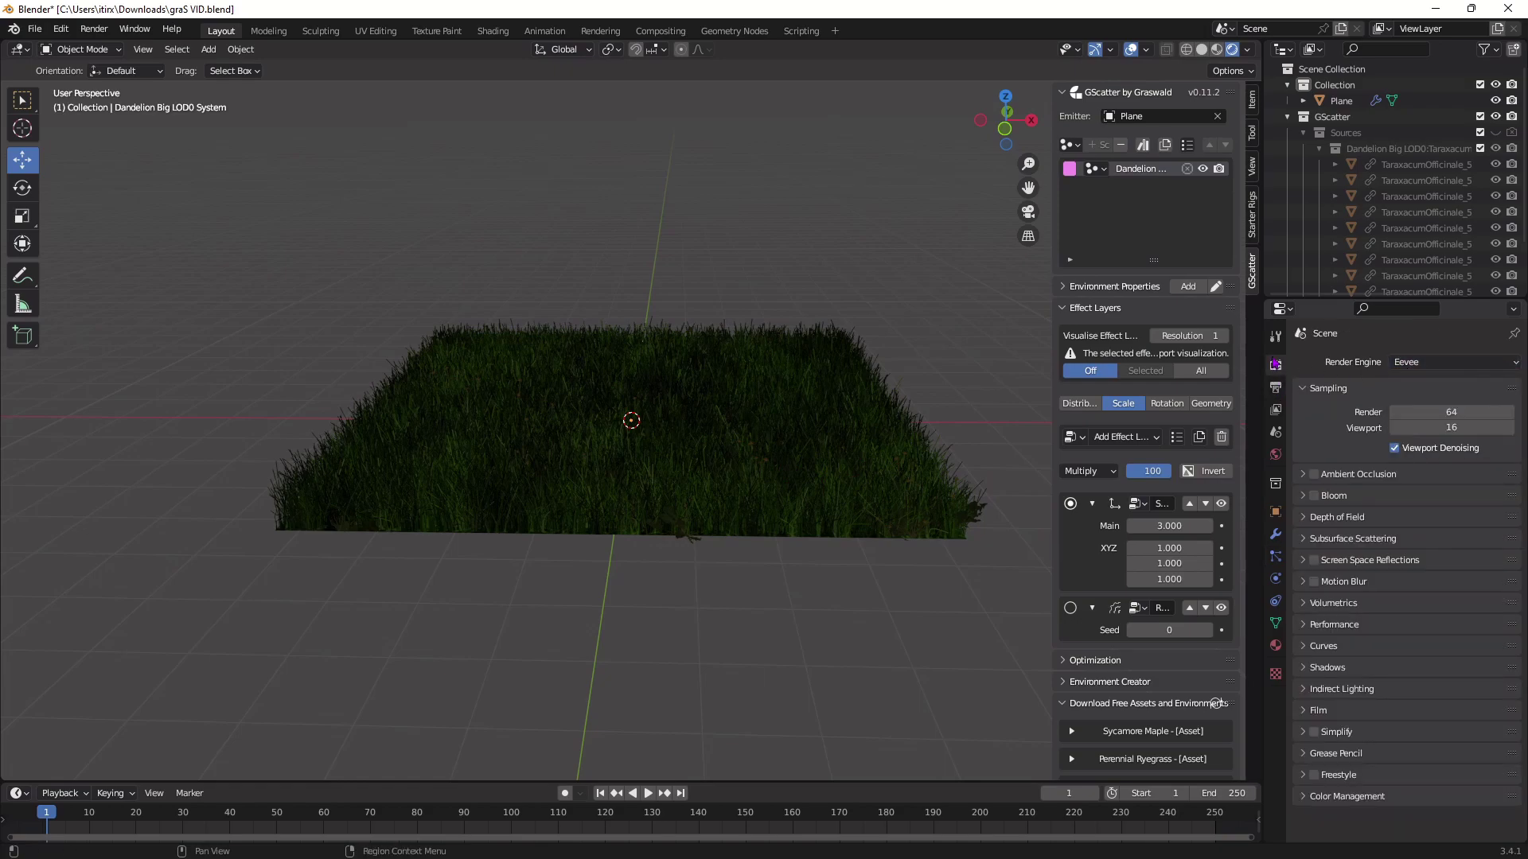
click(1413, 368)
Step: Return to Material Preview shading and orbit to a lower view of the grass
middle_drag(947, 366, 827, 314)
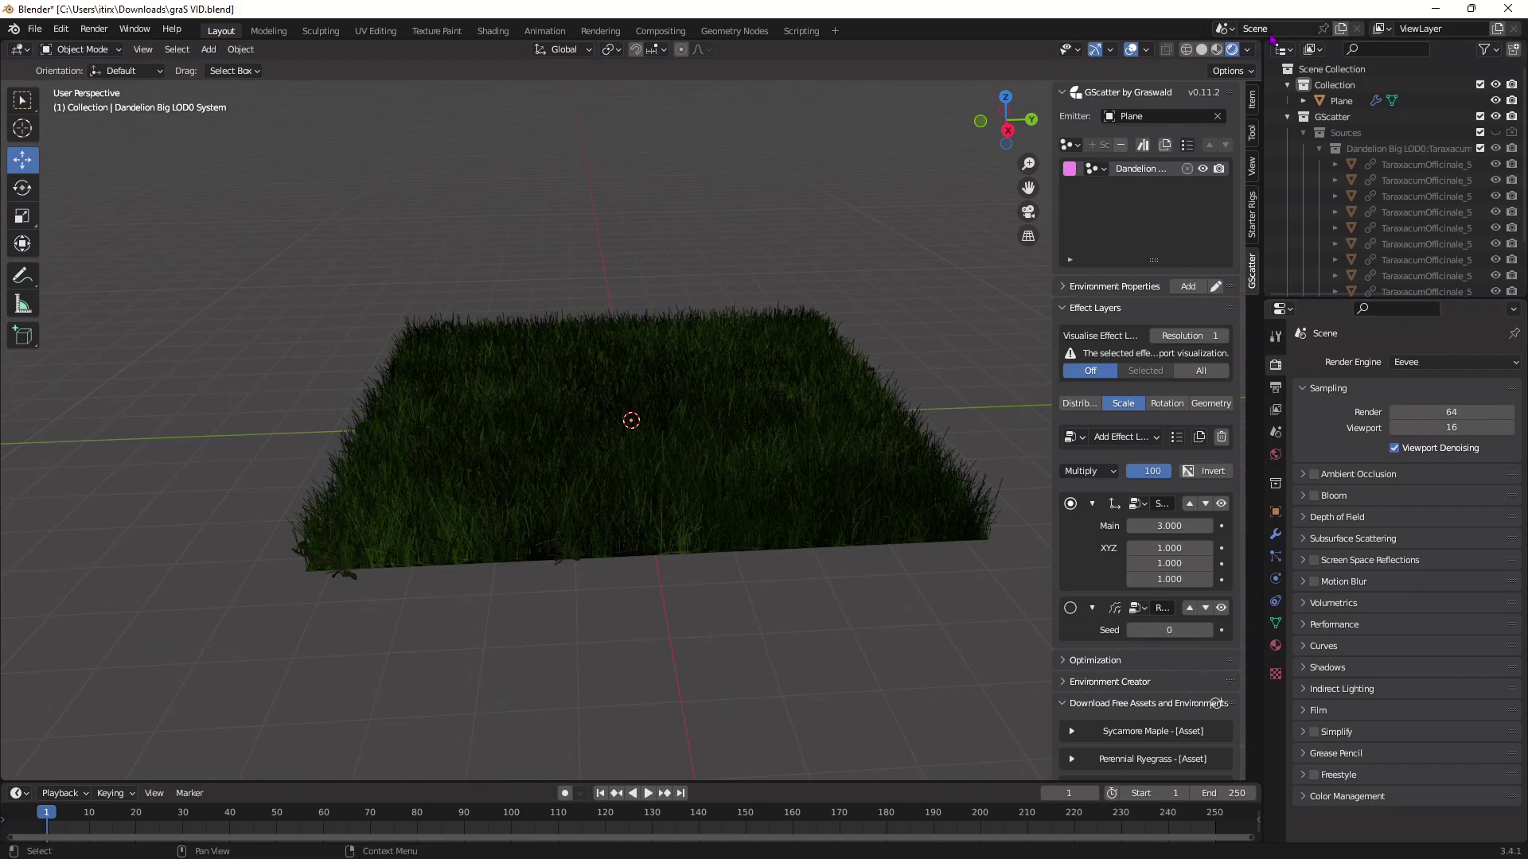
click(1217, 49)
mouse_move(493, 350)
middle_down()
mouse_move(478, 342)
mouse_move(509, 334)
mouse_move(621, 390)
mouse_move(746, 407)
mouse_move(666, 410)
mouse_move(817, 401)
mouse_move(824, 413)
middle_up()
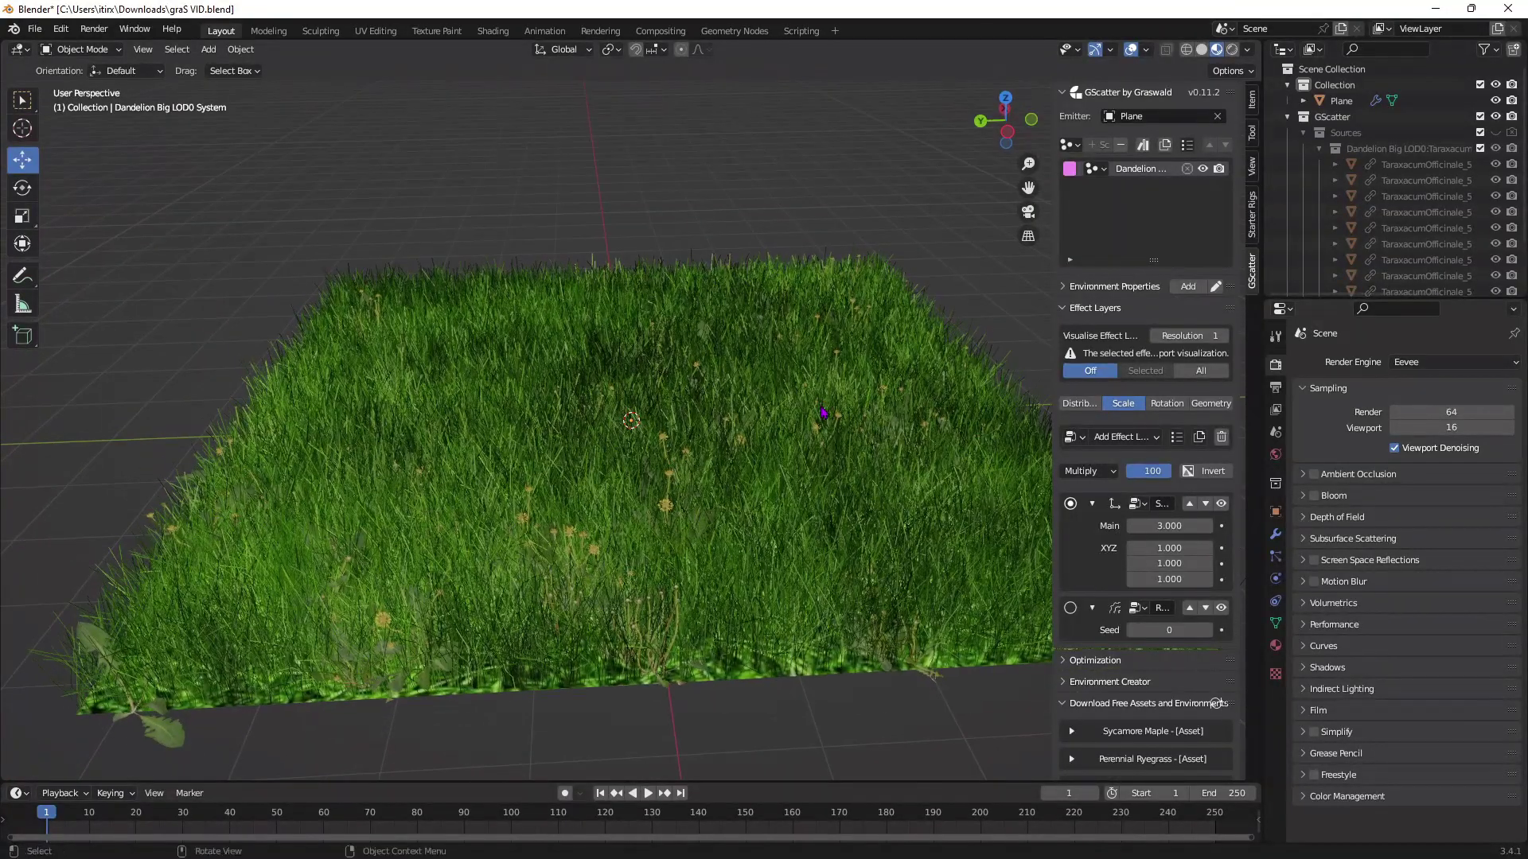